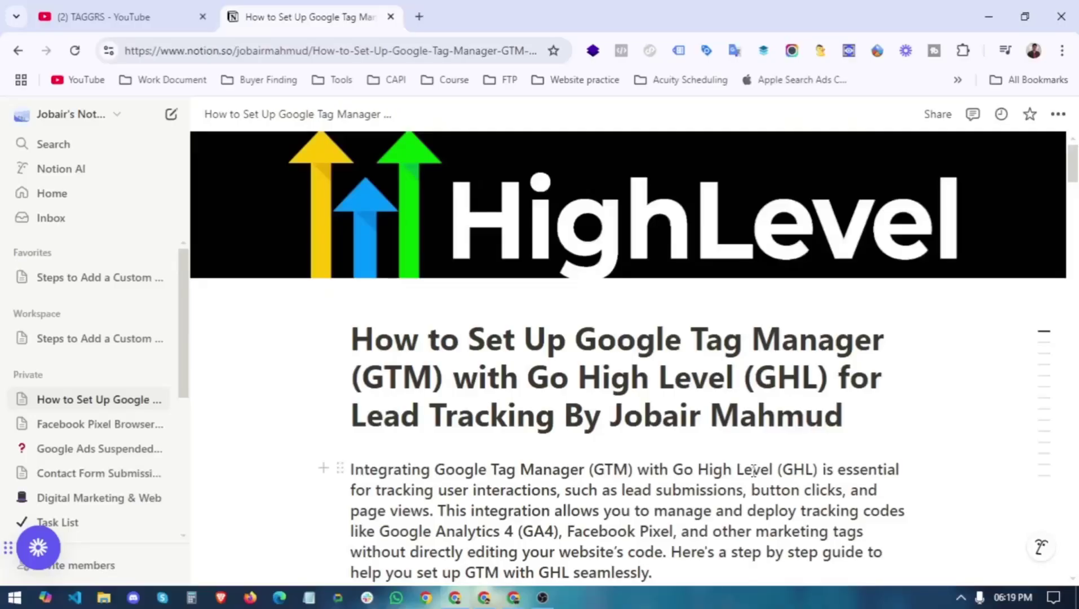
Step: Create a Web container named 'GHL || GO High Level || Tracking' in the account
scroll(753, 471, "down", 3)
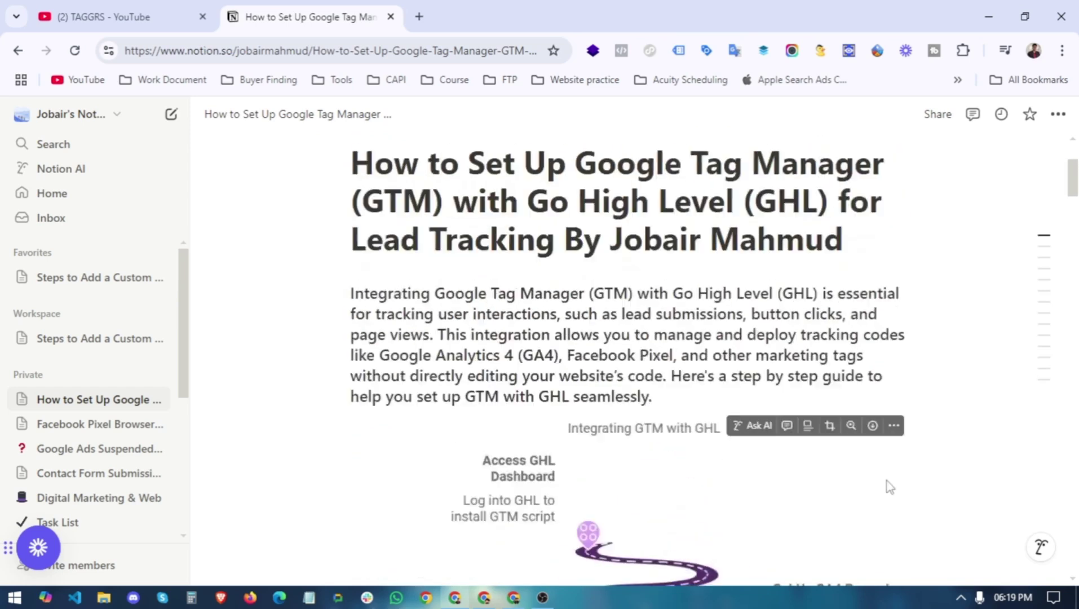
scroll(890, 486, "down", 2)
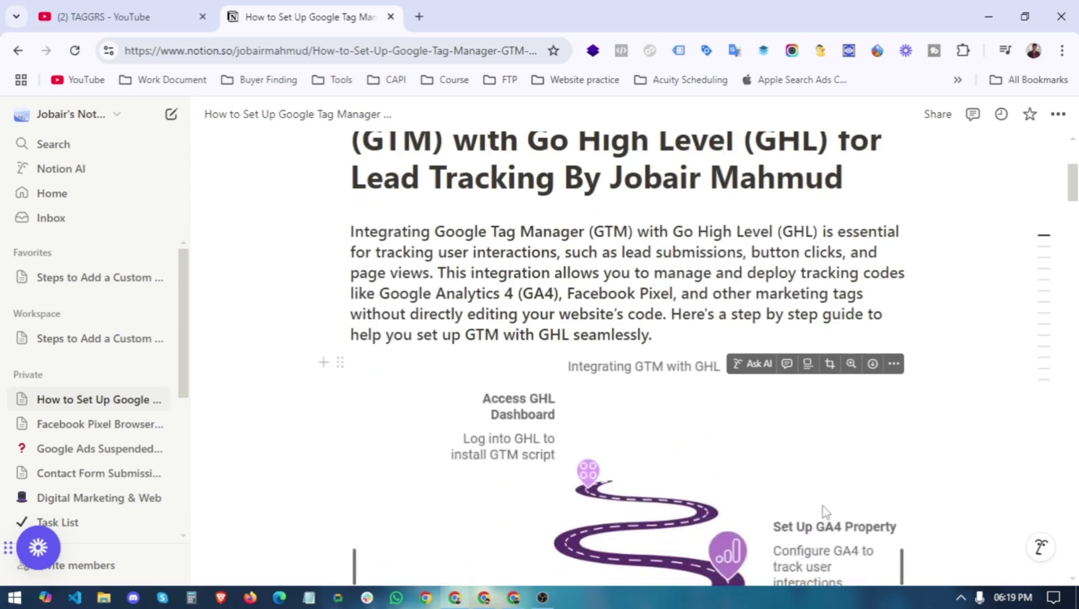
left_click(514, 598)
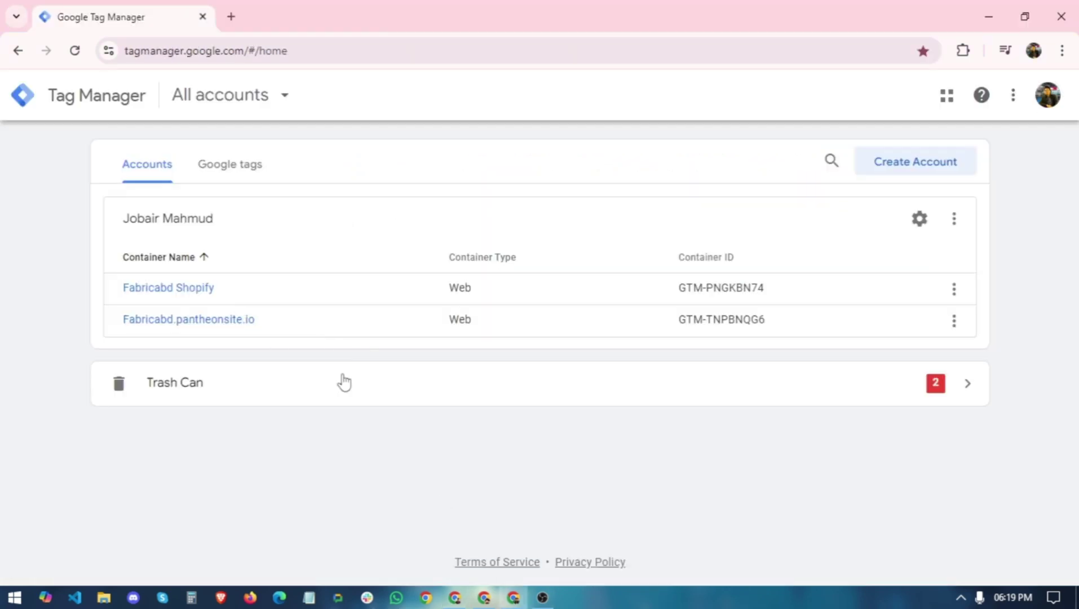
left_click(953, 218)
left_click(718, 428)
left_click(953, 218)
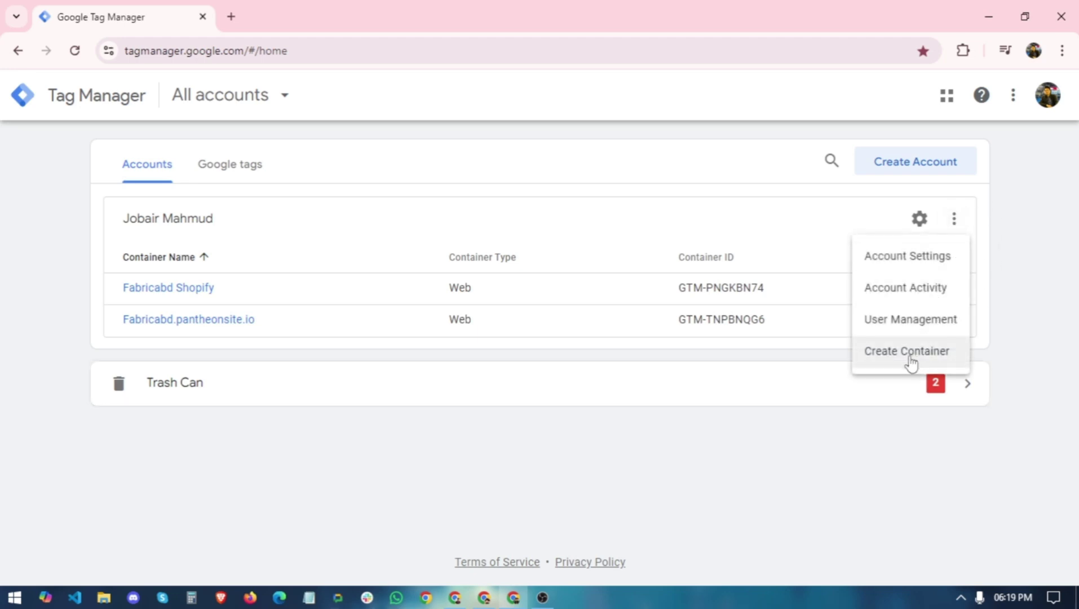
left_click(907, 352)
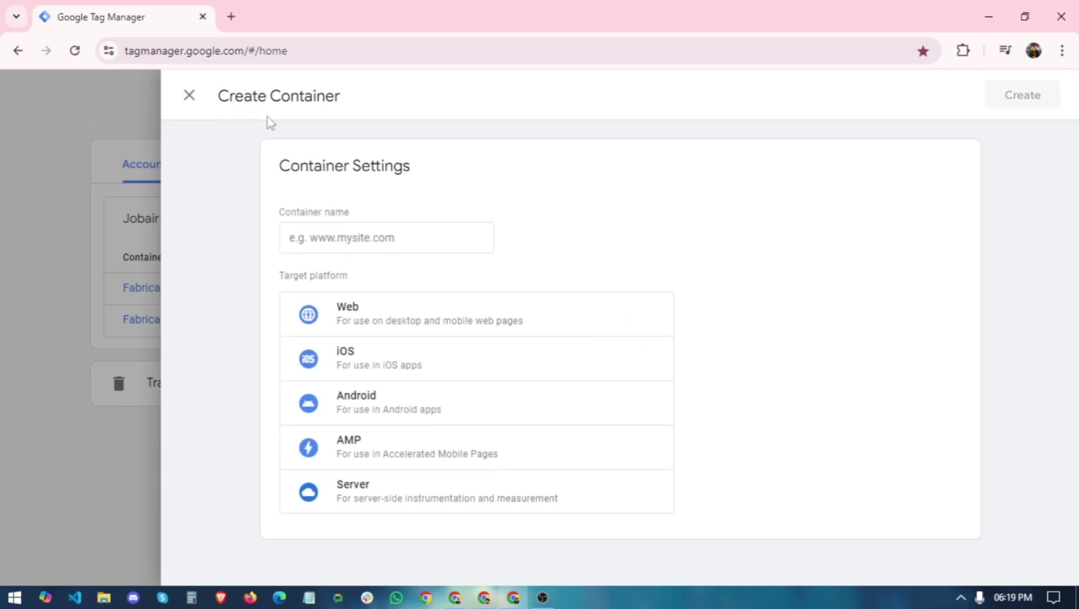
left_click(331, 248)
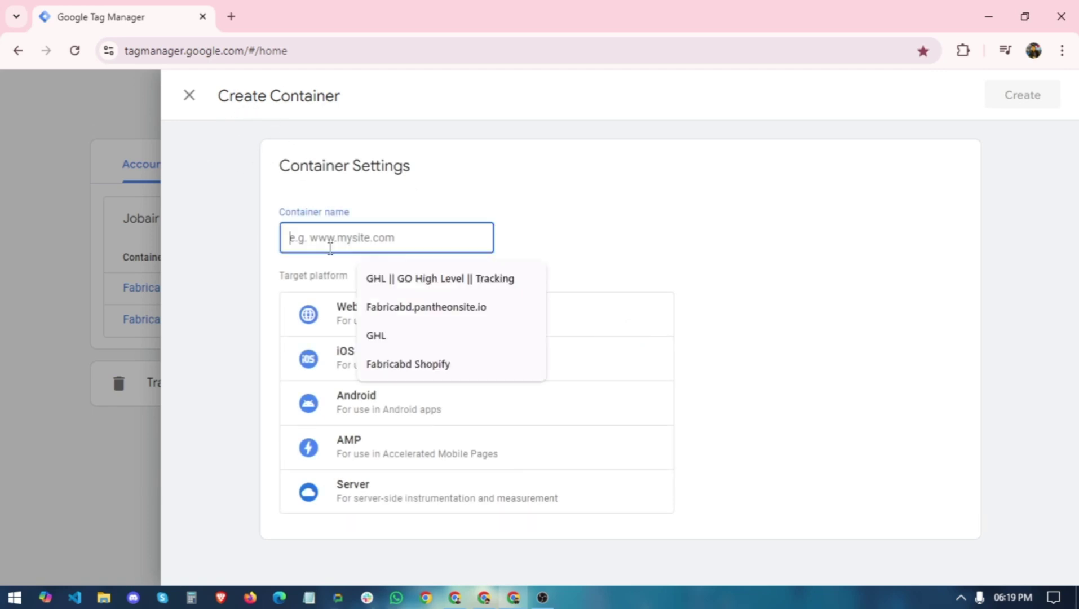
left_click(416, 279)
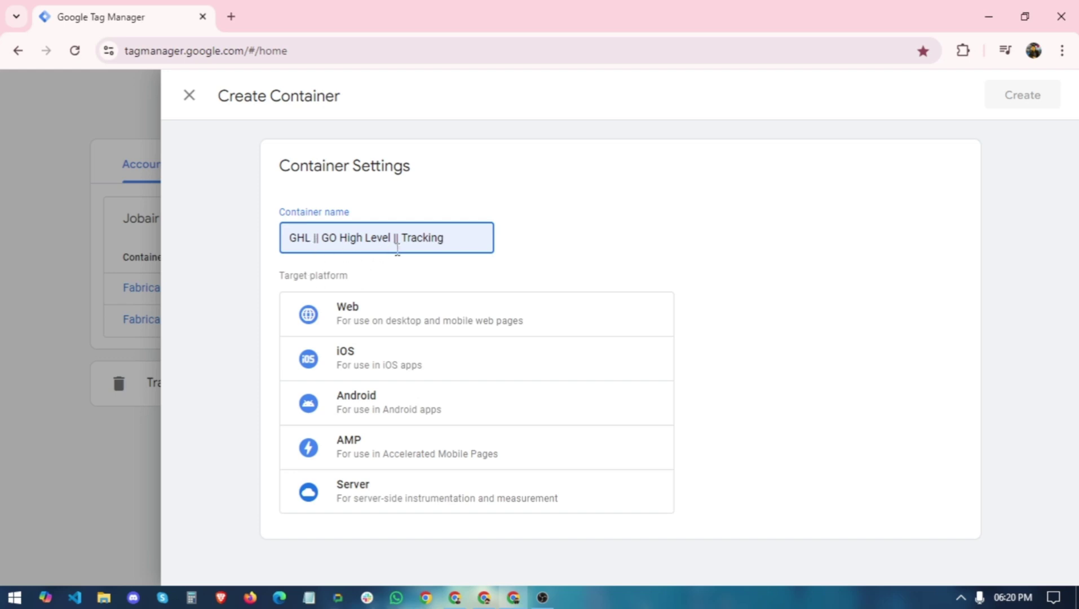
left_click(463, 316)
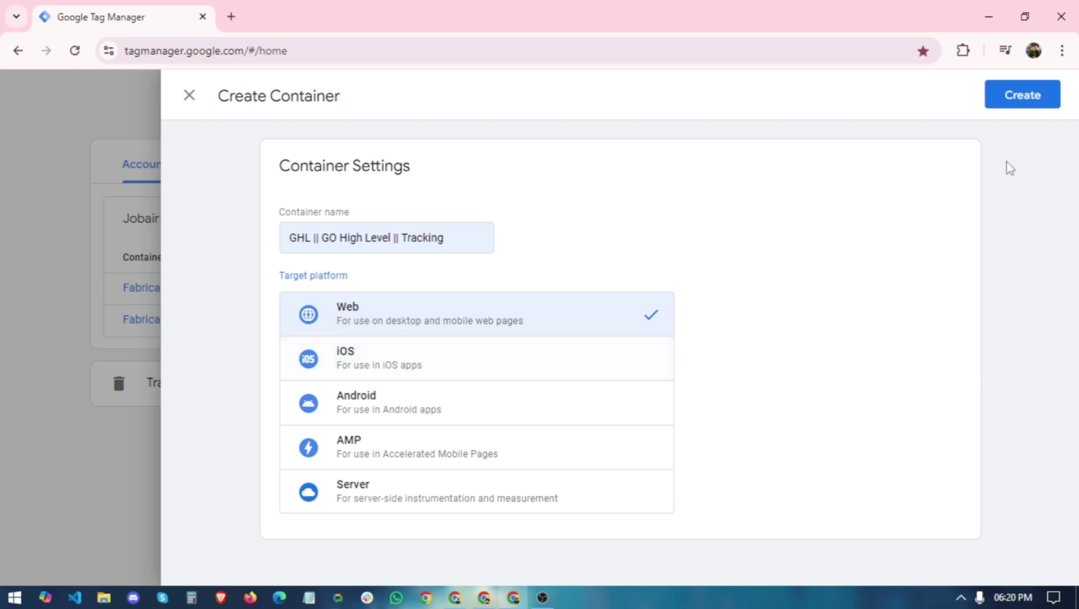
left_click(1022, 95)
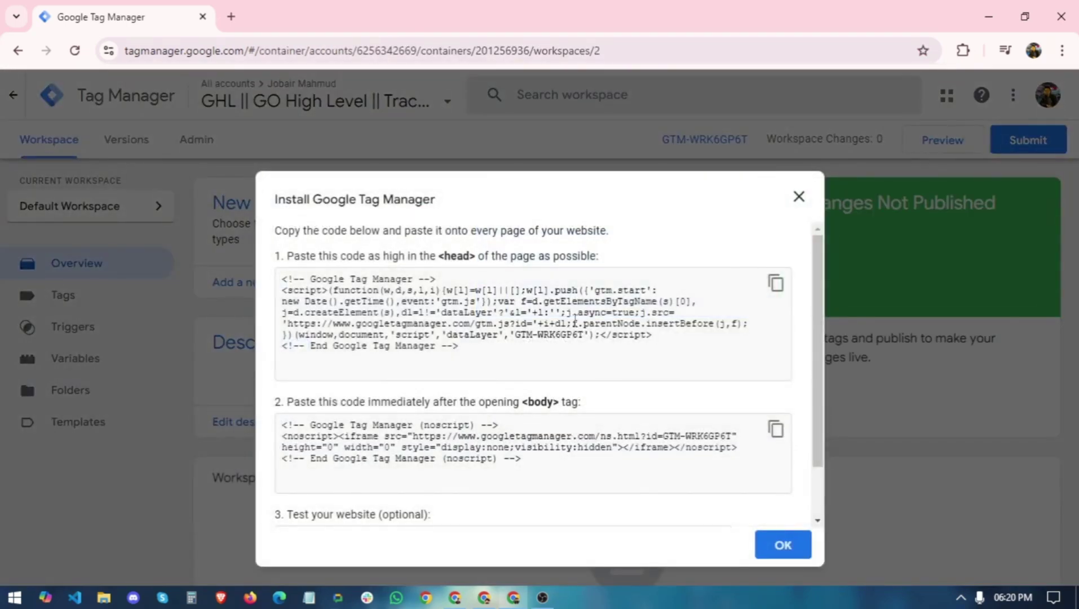
Step: Review the new container's head and body GTM install snippets, then bring up GoHighLevel's Funnels list
scroll(609, 313, "down", 1)
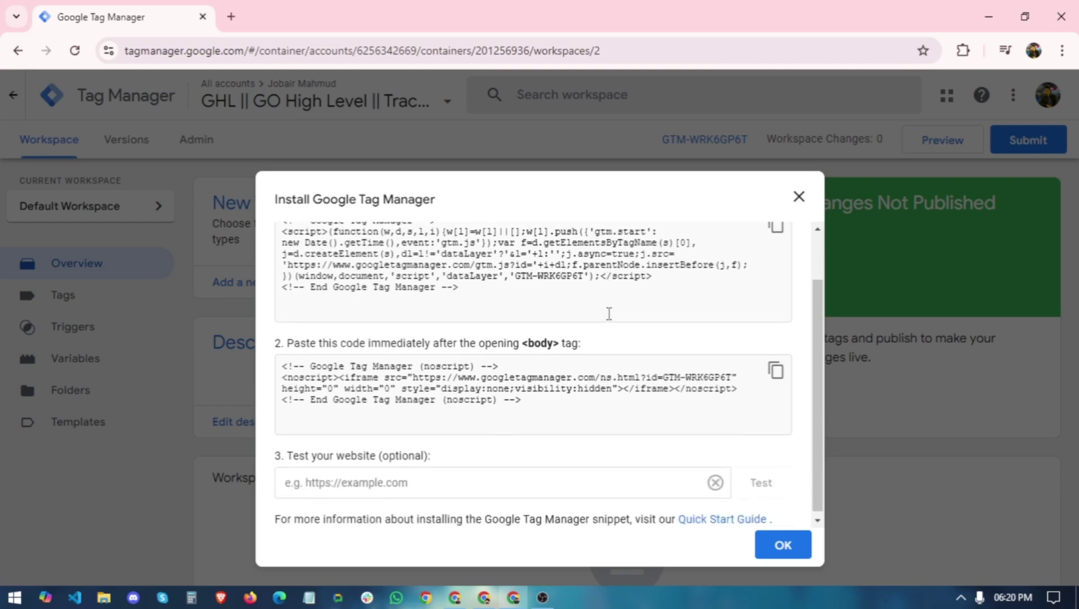
scroll(609, 313, "up", 1)
left_click(361, 302)
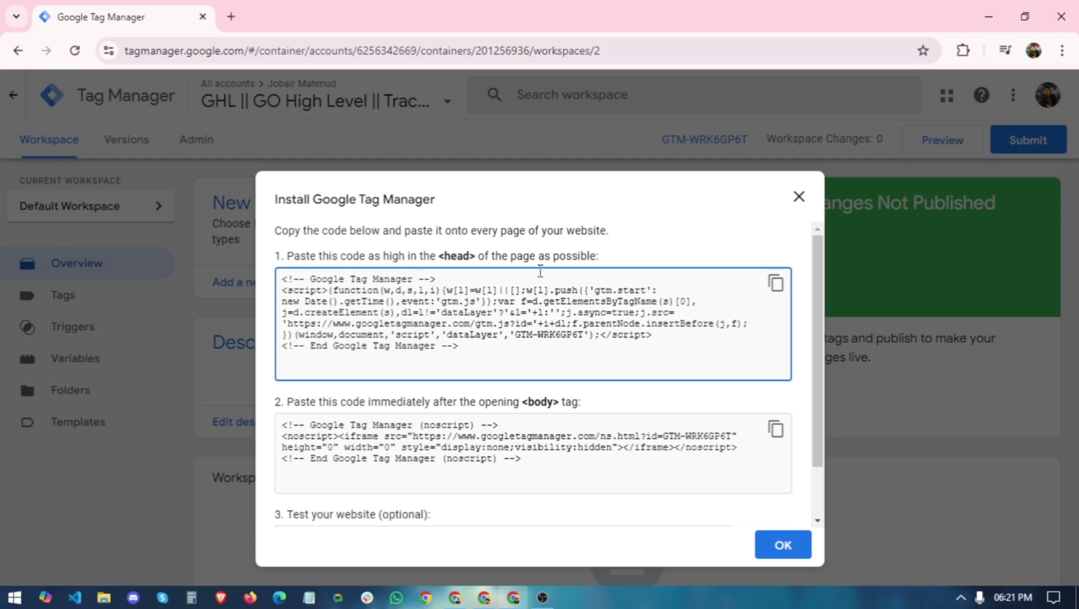
left_click(292, 420)
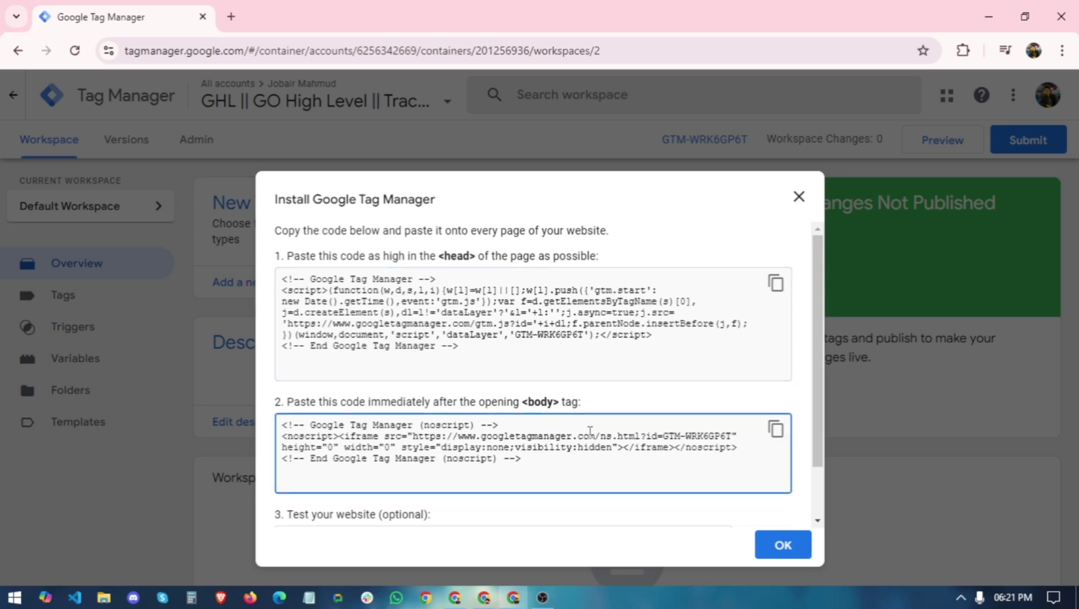
left_click(598, 411)
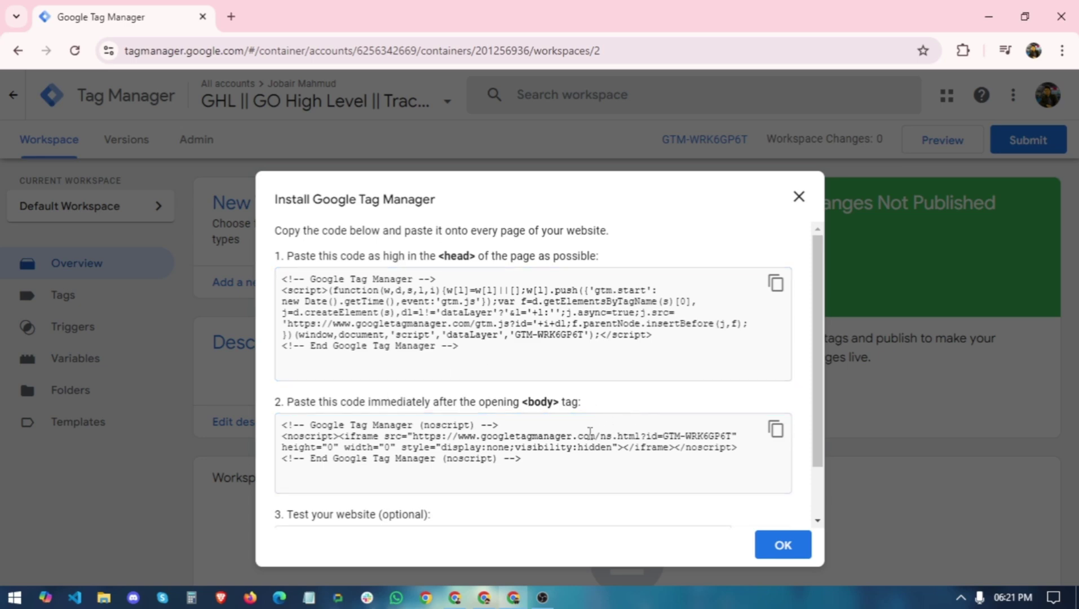
left_click(484, 600)
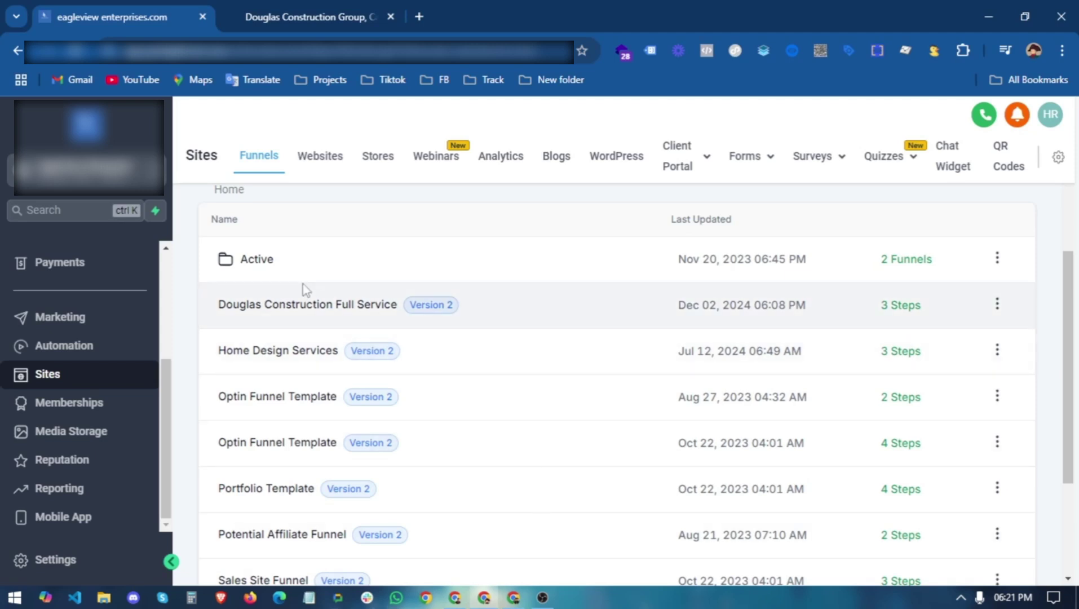
Step: Open the Douglas Construction Full Service funnel and go to its Settings
scroll(516, 358, "up", 2)
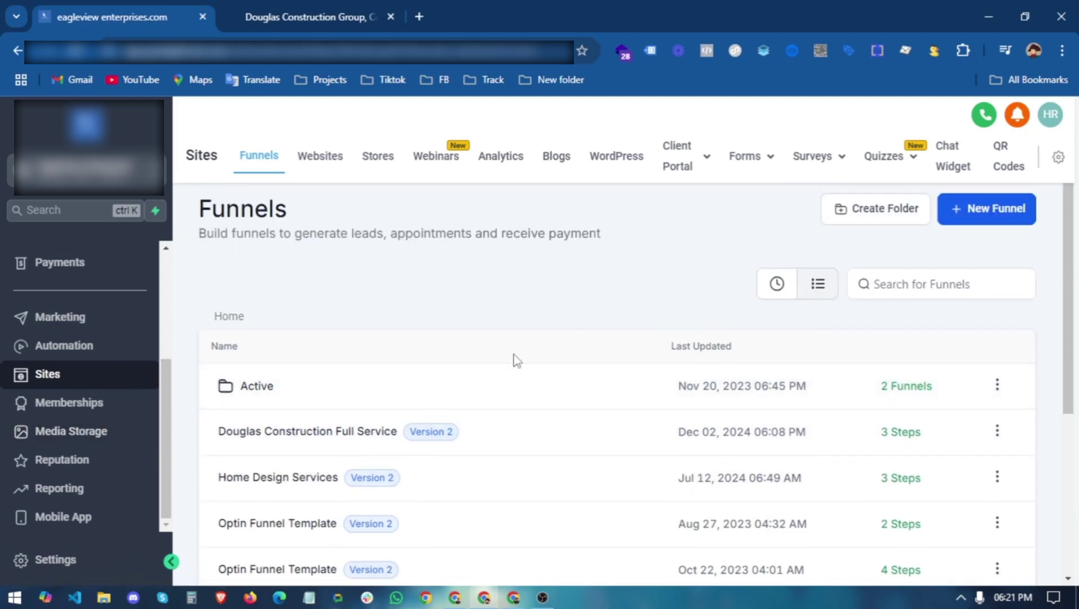
left_click(997, 434)
left_click(302, 439)
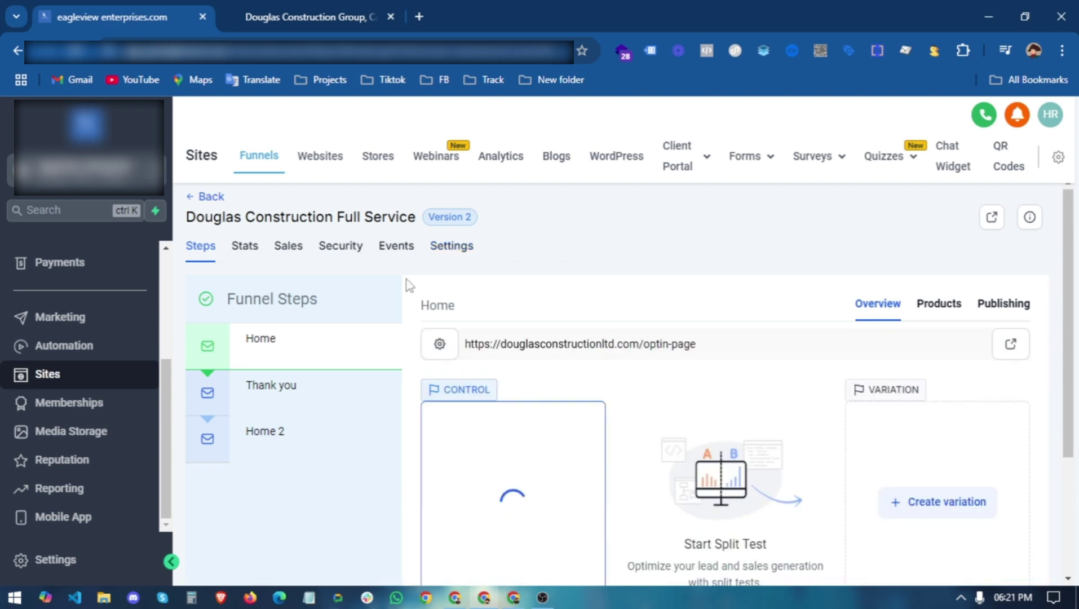
left_click(451, 248)
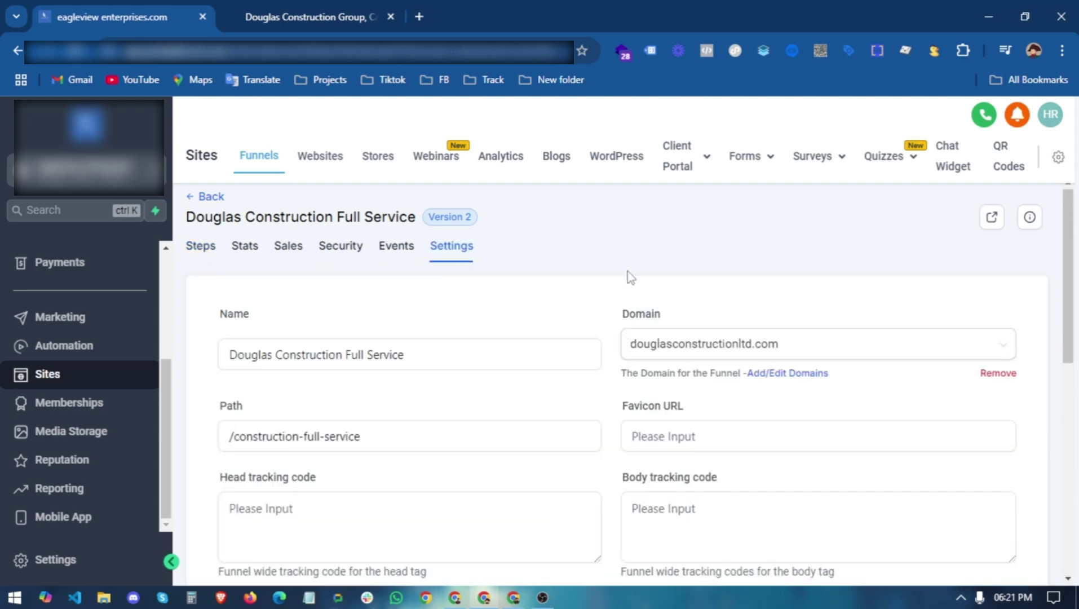
Step: Enlarge the funnel's head and body tracking code fields
scroll(630, 277, "down", 8)
scroll(618, 307, "up", 4)
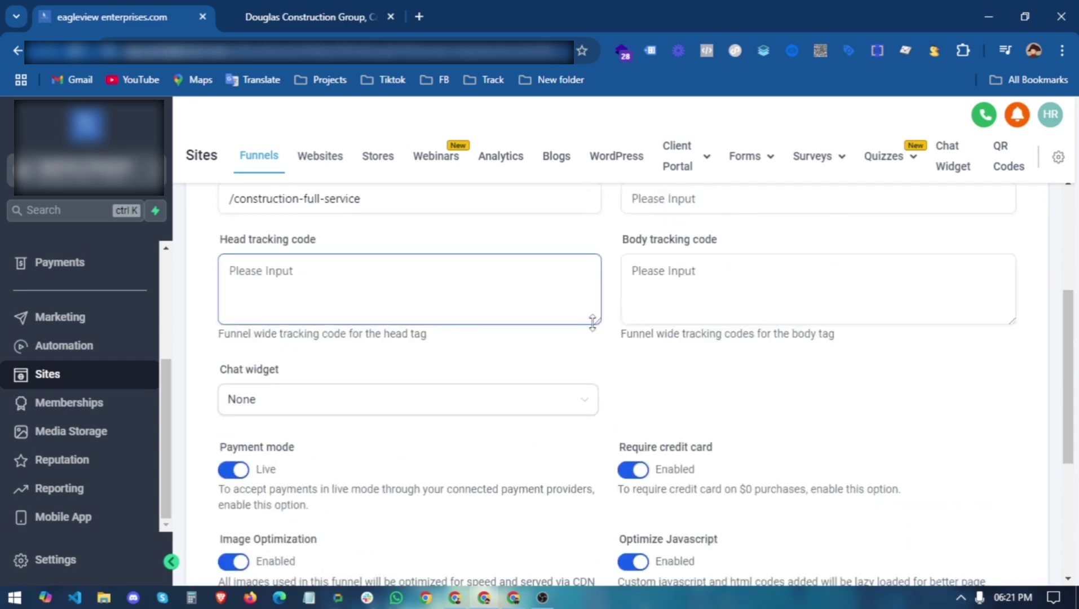
left_click_drag(593, 323, 596, 349)
left_click_drag(1012, 323, 1012, 341)
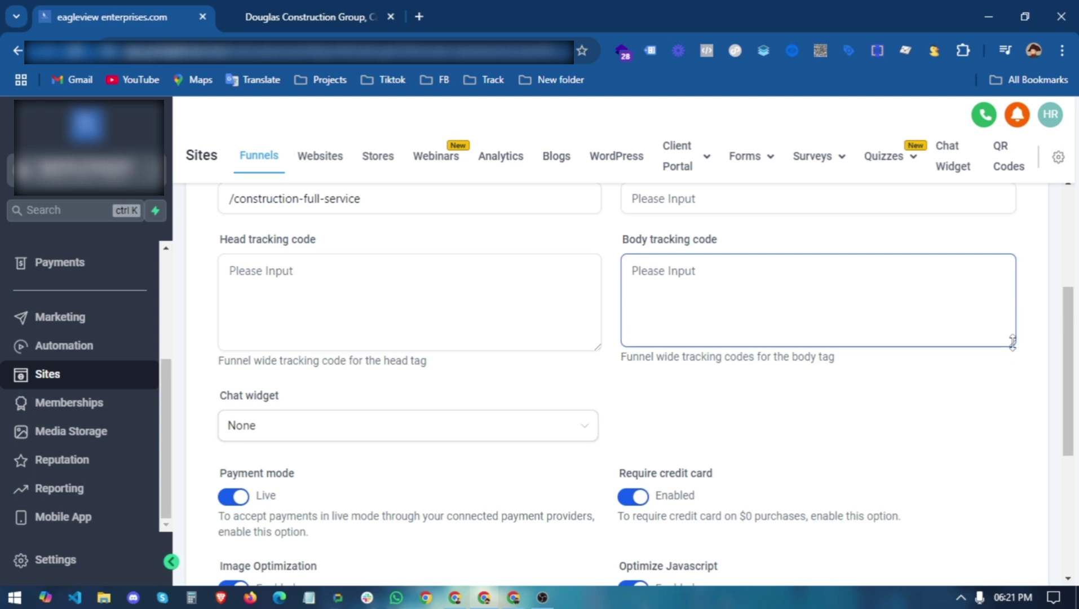
left_click(332, 270)
left_click(628, 287)
left_click(284, 314)
Step: Copy the GTM head install snippet and paste it into the funnel's head tracking code
left_click(514, 598)
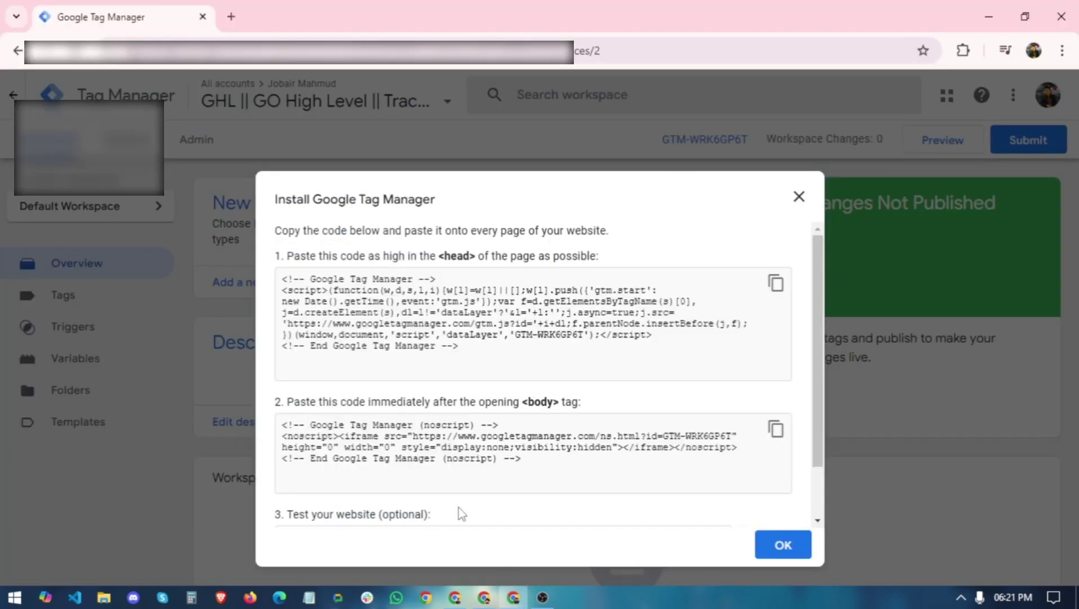
left_click(775, 283)
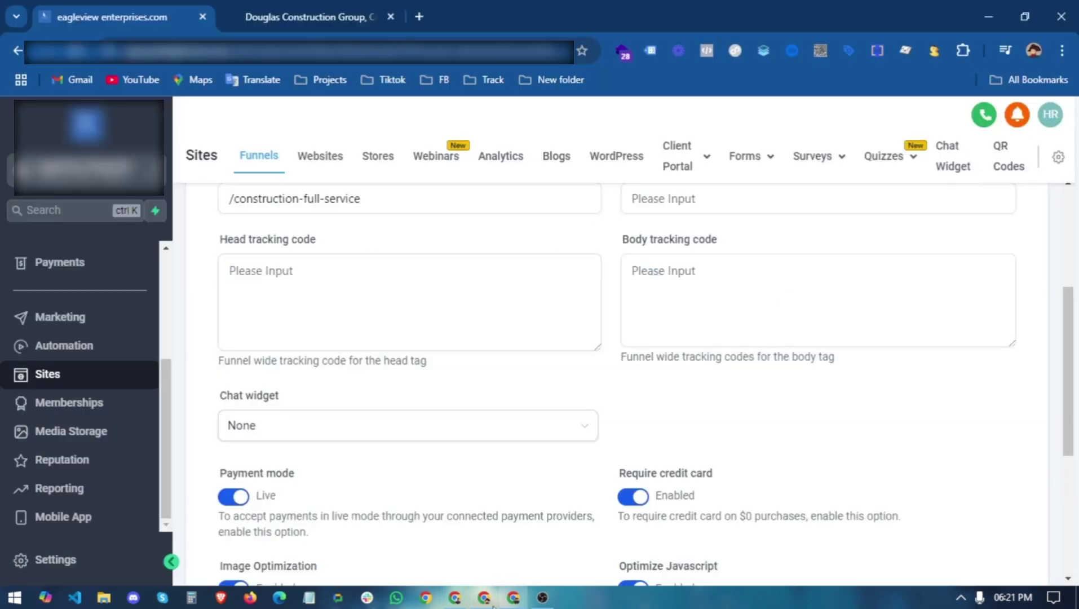
left_click(455, 598)
right_click(254, 289)
left_click(292, 469)
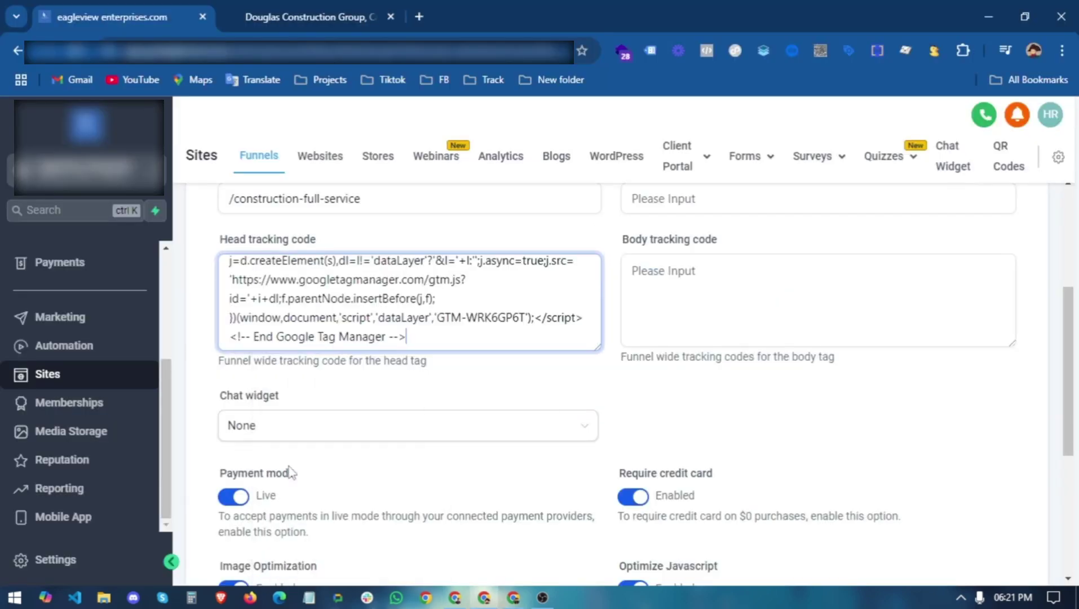
left_click_drag(414, 336, 417, 255)
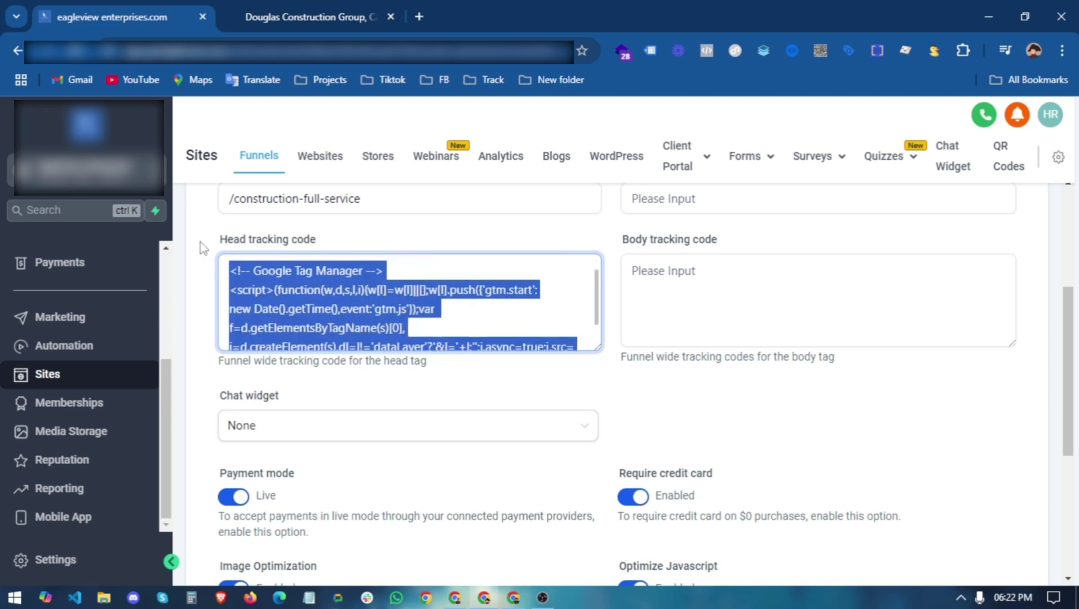
left_click(415, 308)
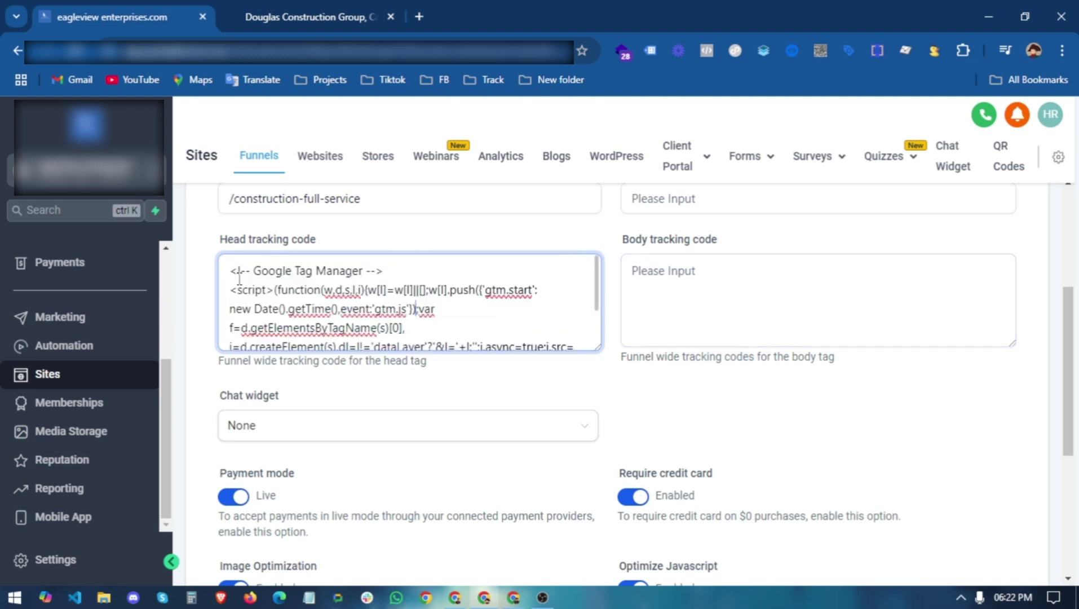
scroll(257, 279, "down", 3)
left_click_drag(439, 341, 248, 250)
left_click(570, 301)
Step: Paste the GTM noscript body snippet into the body tracking code and save the funnel settings
left_click(515, 598)
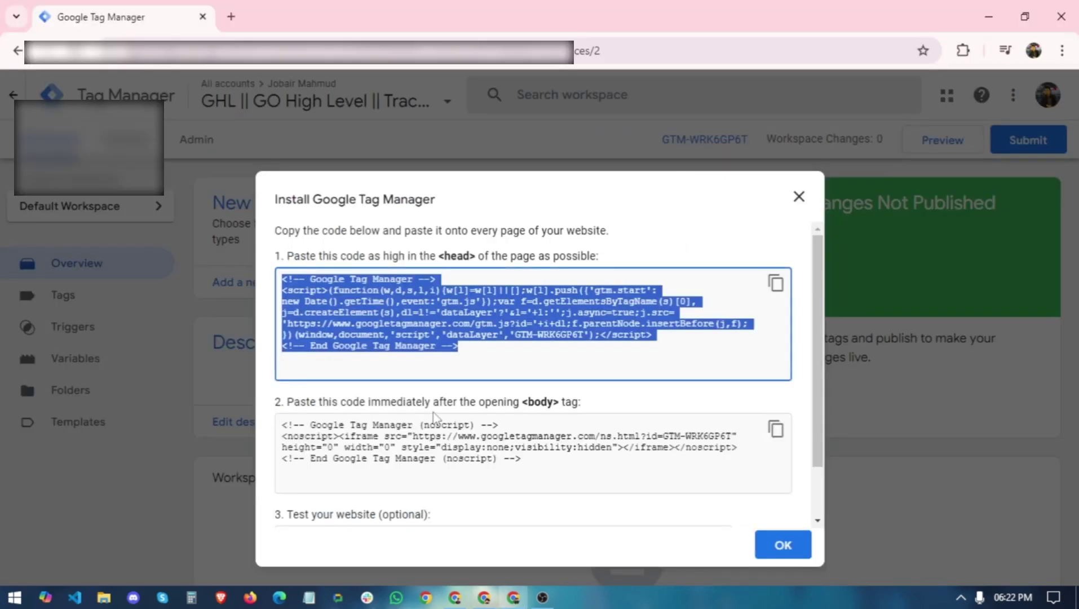
scroll(433, 417, "down", 1)
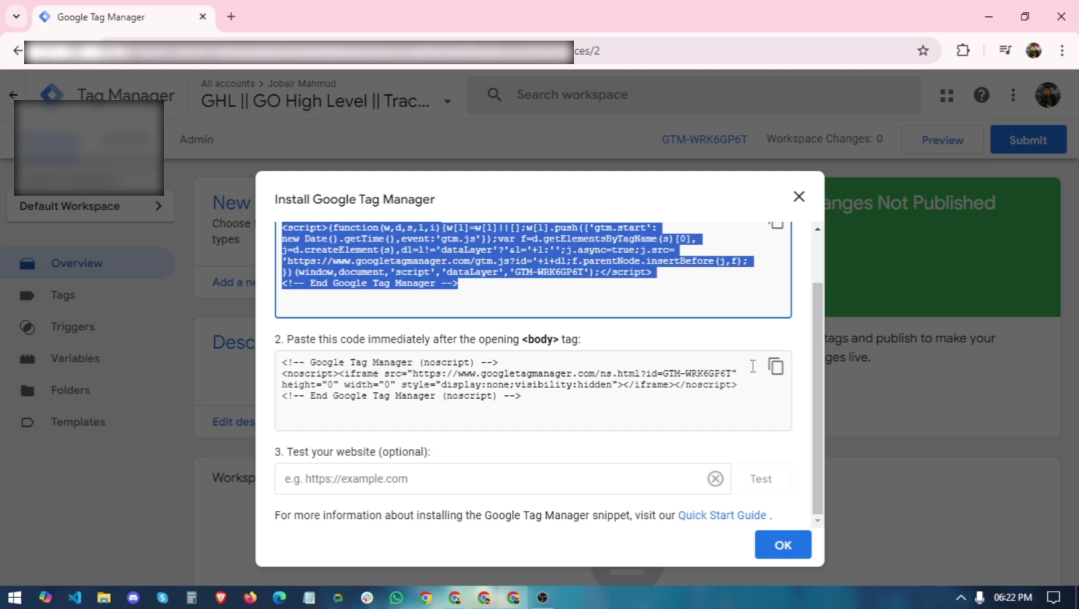
left_click(776, 367)
left_click(483, 598)
left_click(667, 288)
right_click(667, 290)
left_click(688, 467)
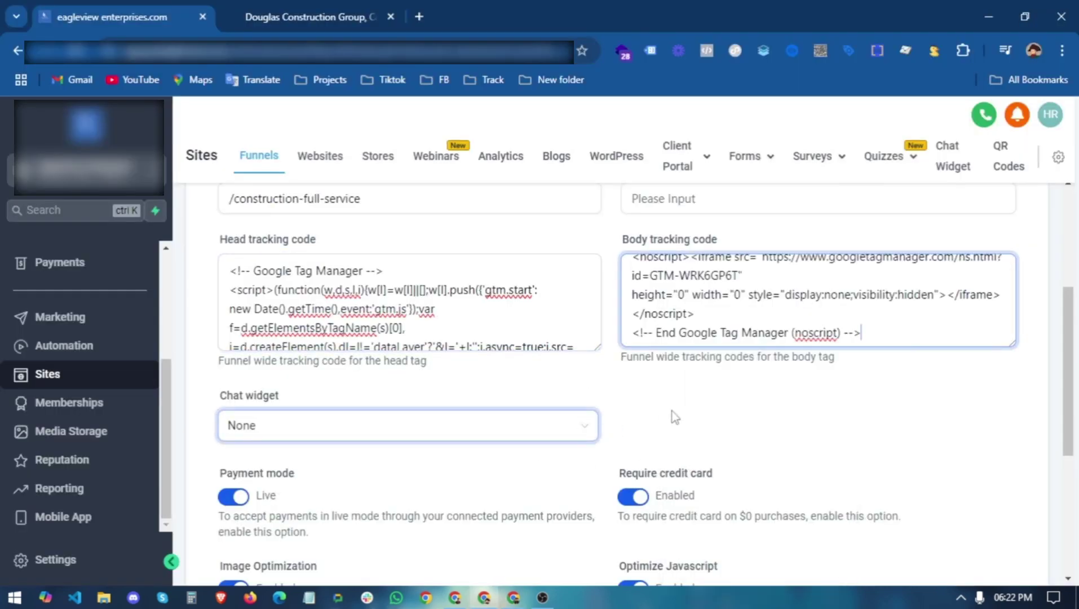
scroll(676, 417, "down", 5)
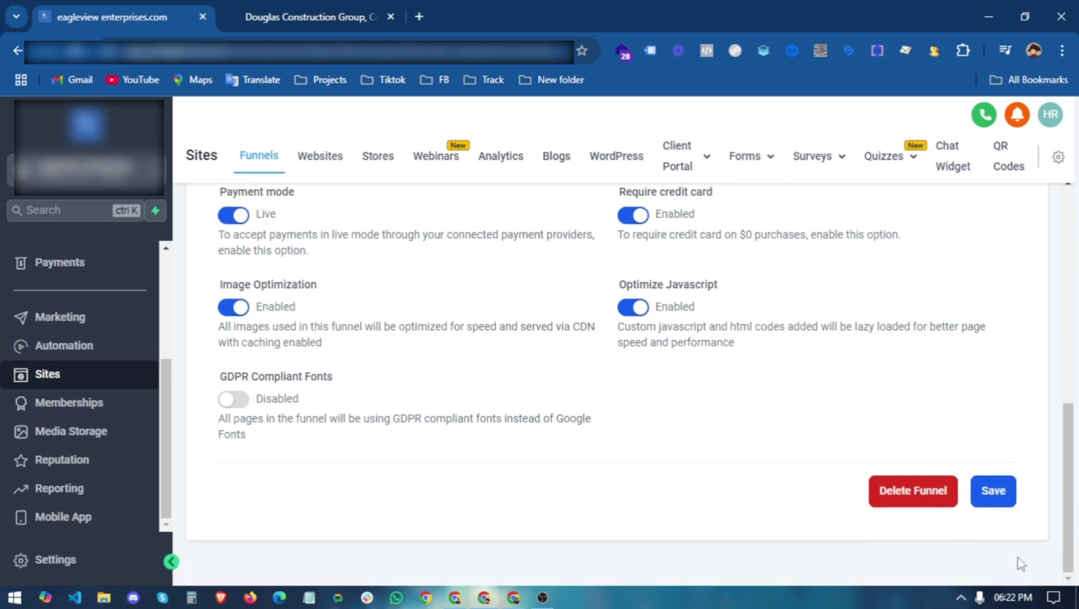
left_click(994, 492)
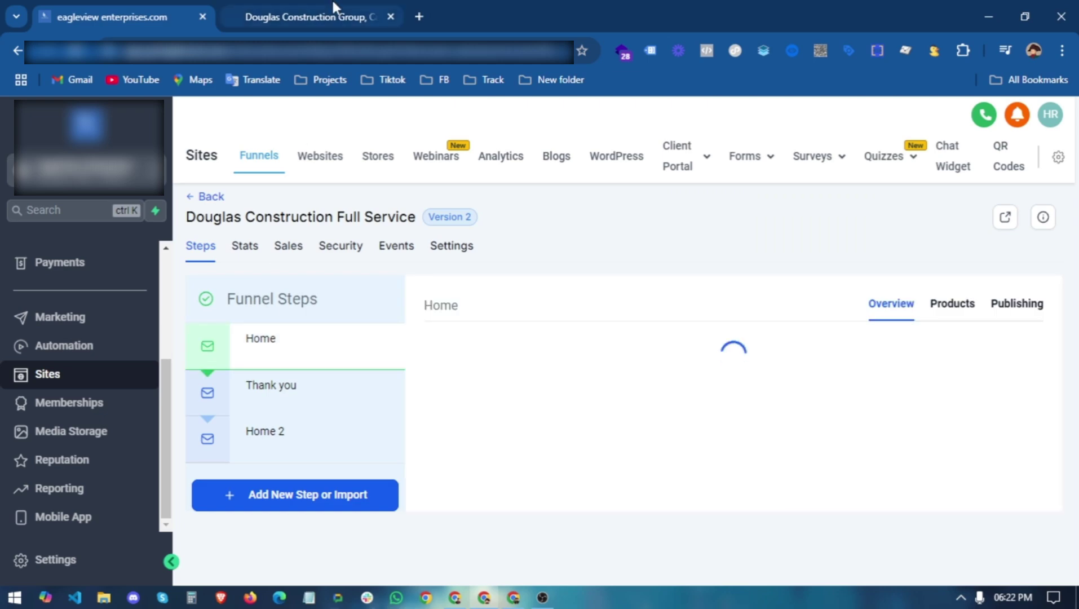
Step: Scroll through the live Douglas Construction page down to its contact form
left_click(333, 0)
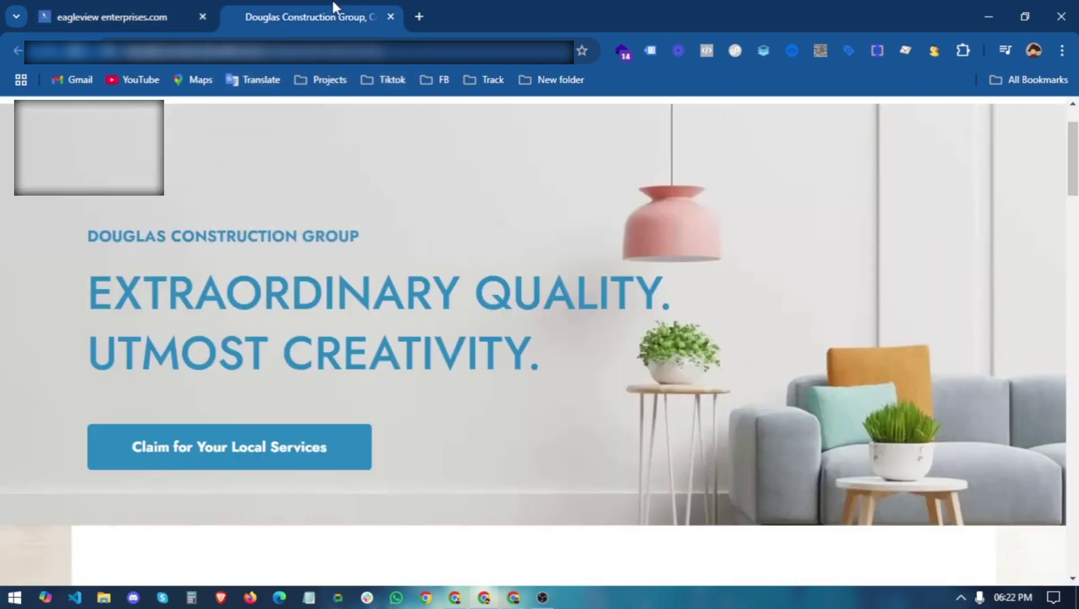
scroll(426, 398, "down", 5)
scroll(428, 404, "up", 7)
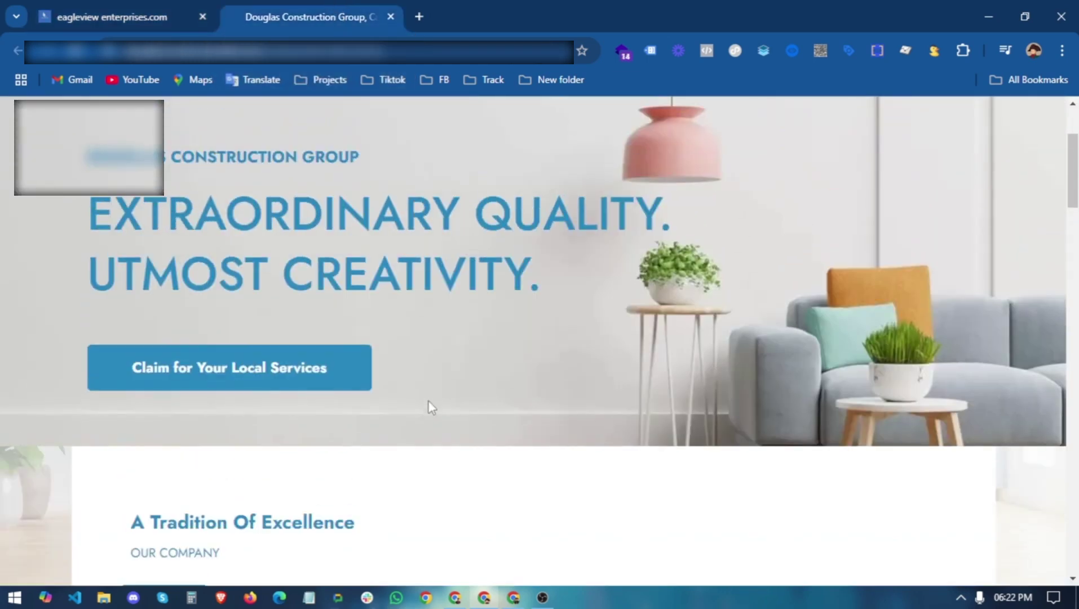
scroll(430, 403, "down", 6)
scroll(430, 403, "down", 5)
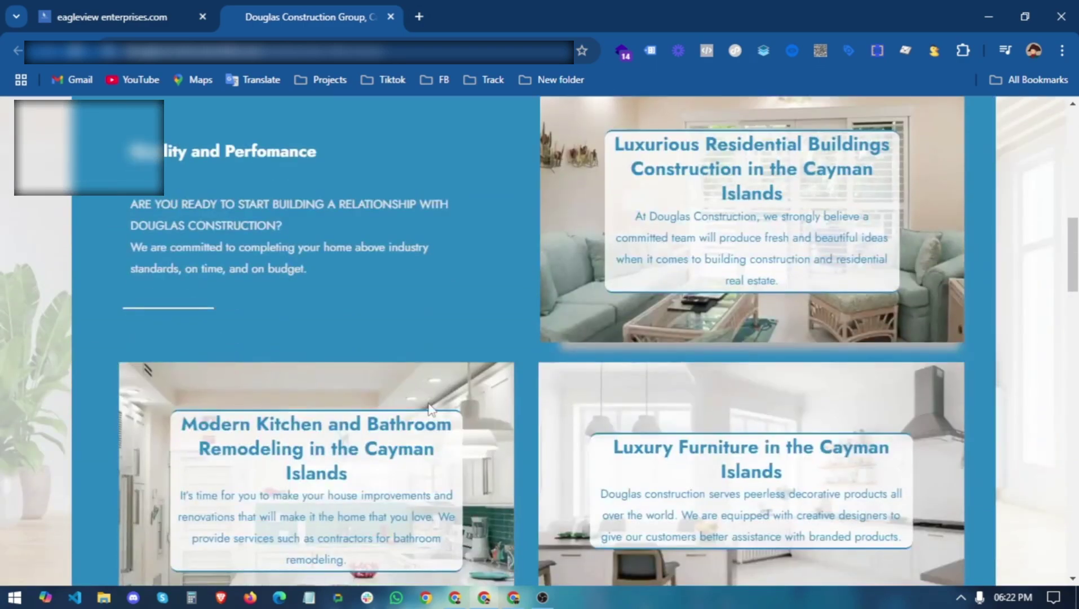
scroll(429, 407, "down", 10)
scroll(465, 493, "down", 15)
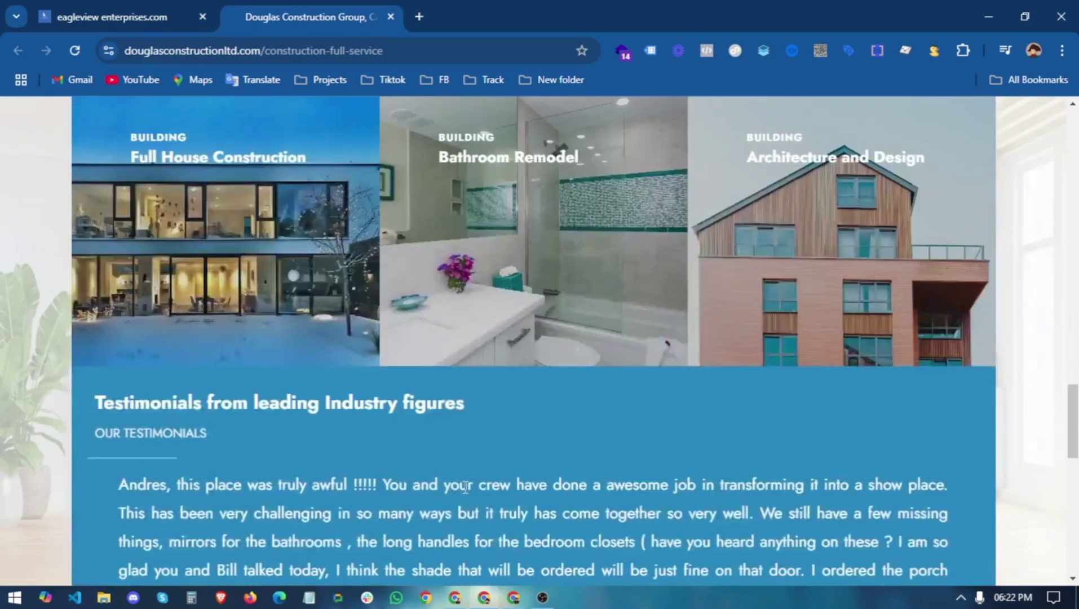
scroll(465, 494, "up", 3)
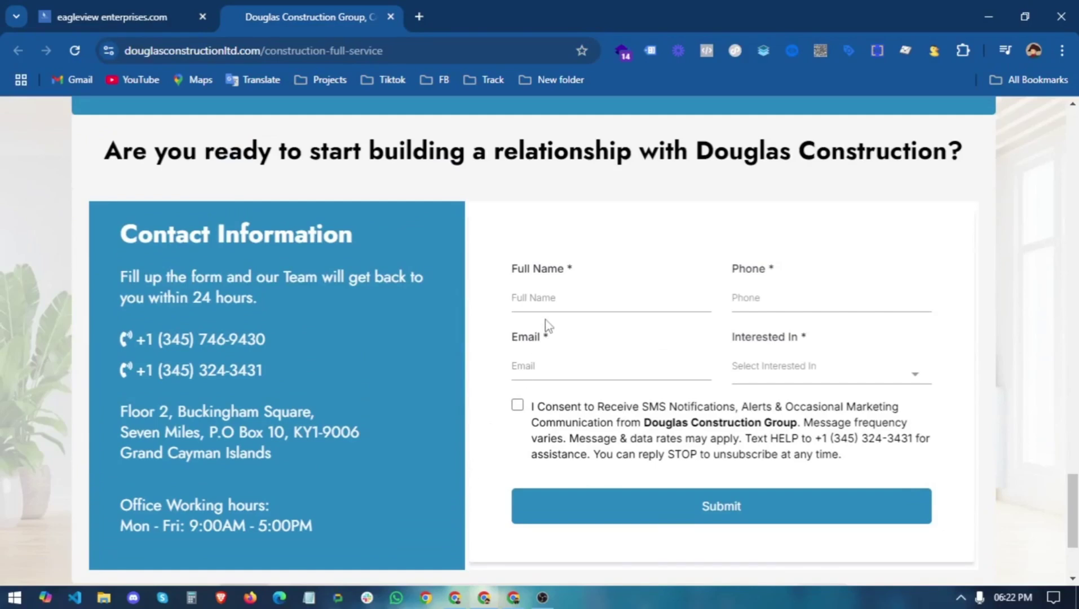
Step: Try the contact form's Full Name, Interested In and Email fields, then return to Tag Manager
left_click(549, 285)
left_click(784, 364)
left_click(595, 389)
left_click(554, 366)
left_click(944, 441)
key("alt+Tab")
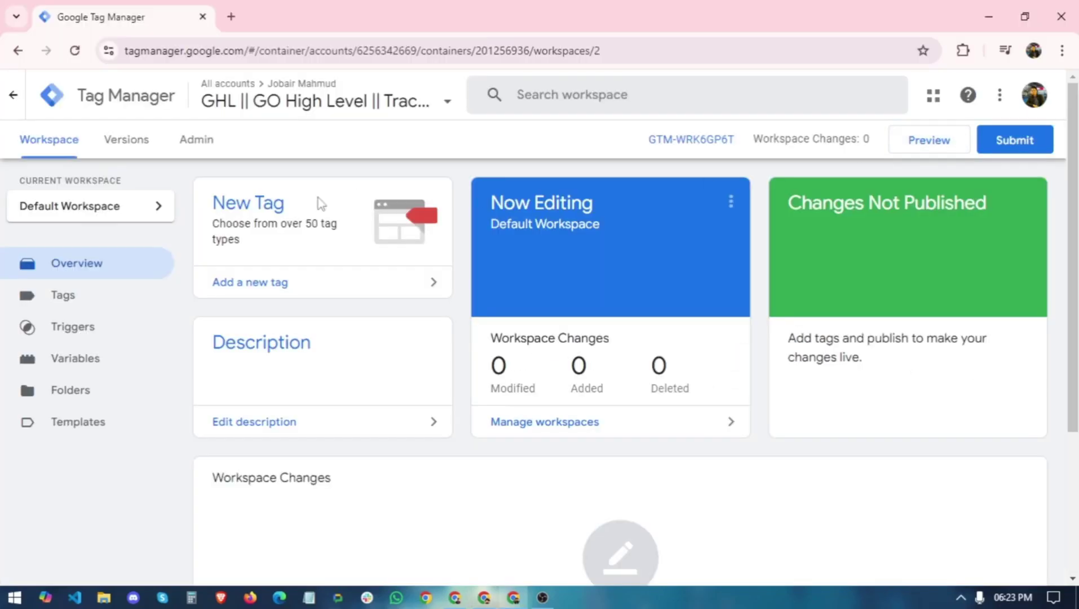
Step: Paste the opt-in page URL into the install dialog's Test your website field, close it, and start Preview
left_click(690, 140)
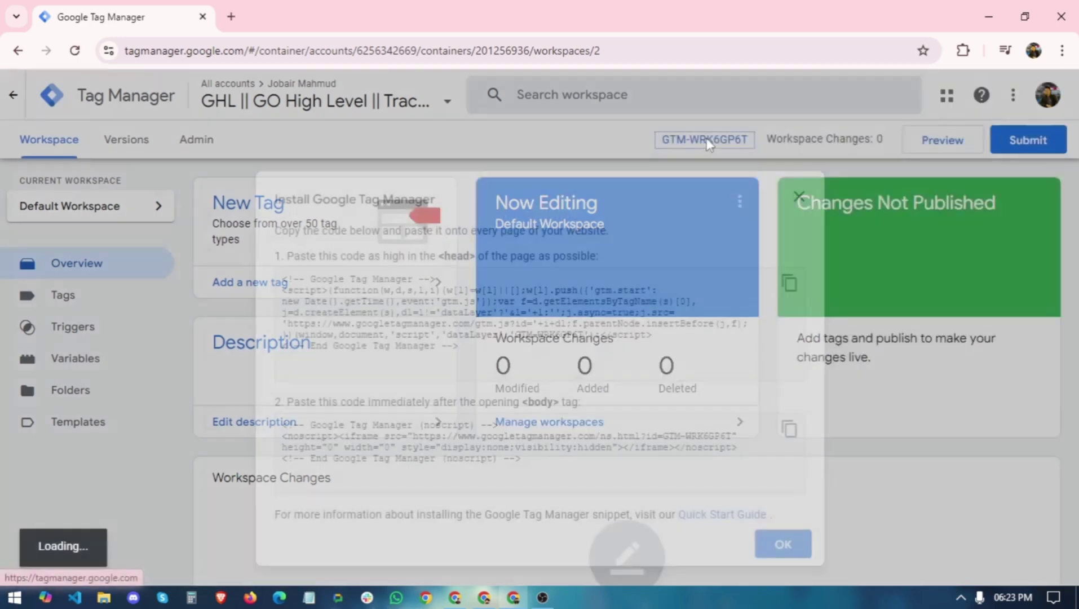
left_click(346, 479)
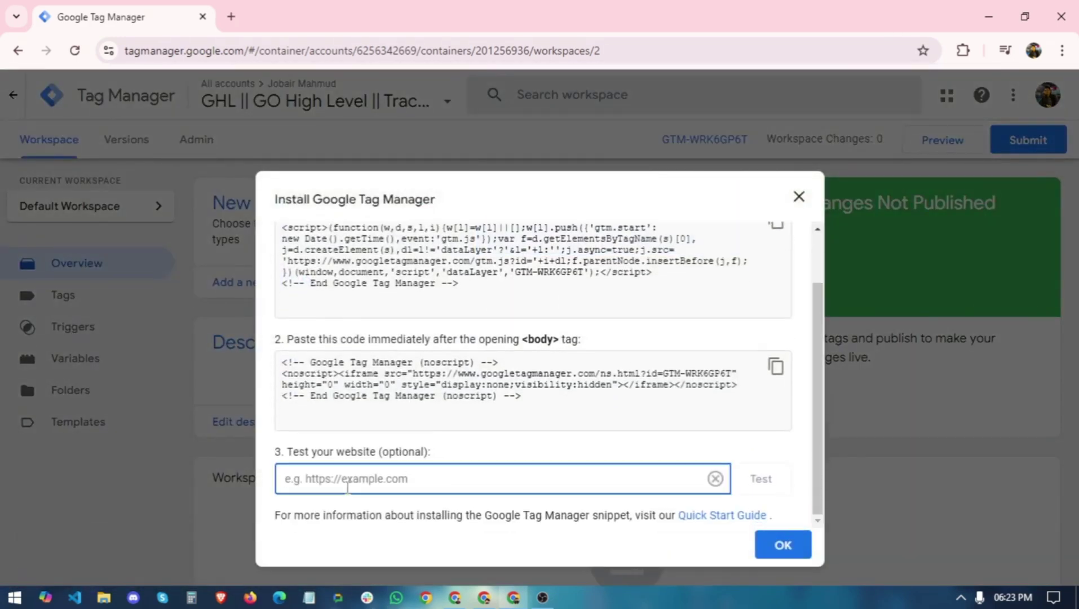
right_click(347, 486)
left_click(380, 308)
scroll(501, 501, "up", 1)
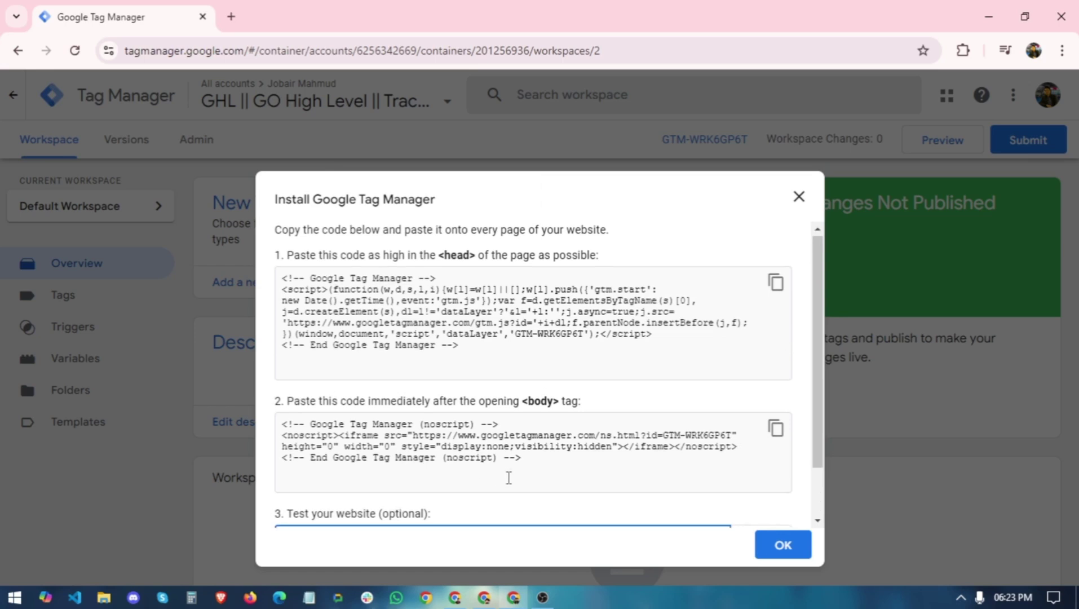
scroll(509, 477, "down", 1)
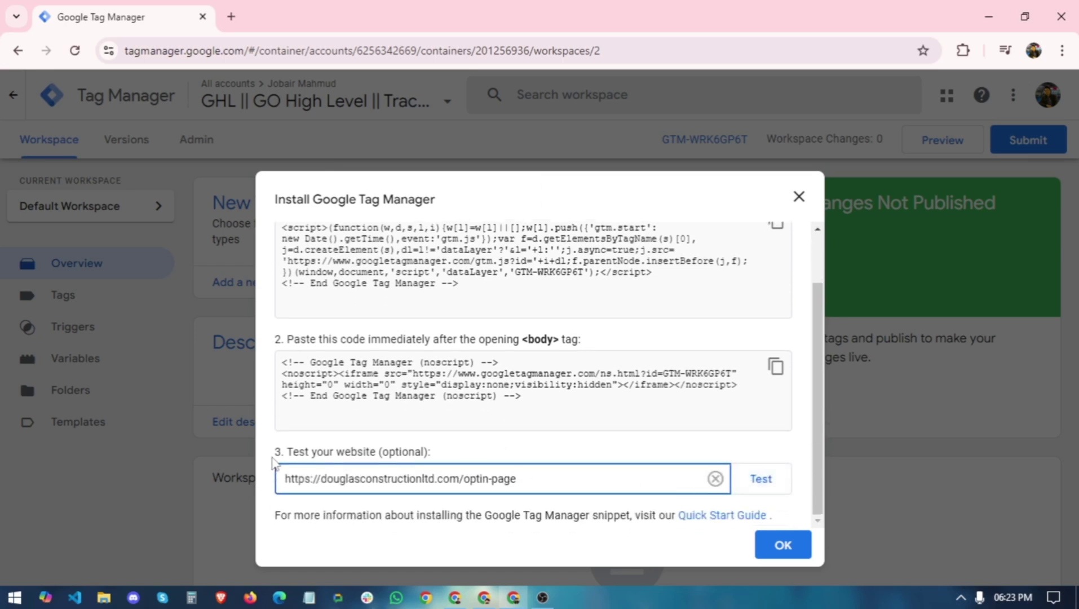
left_click(798, 197)
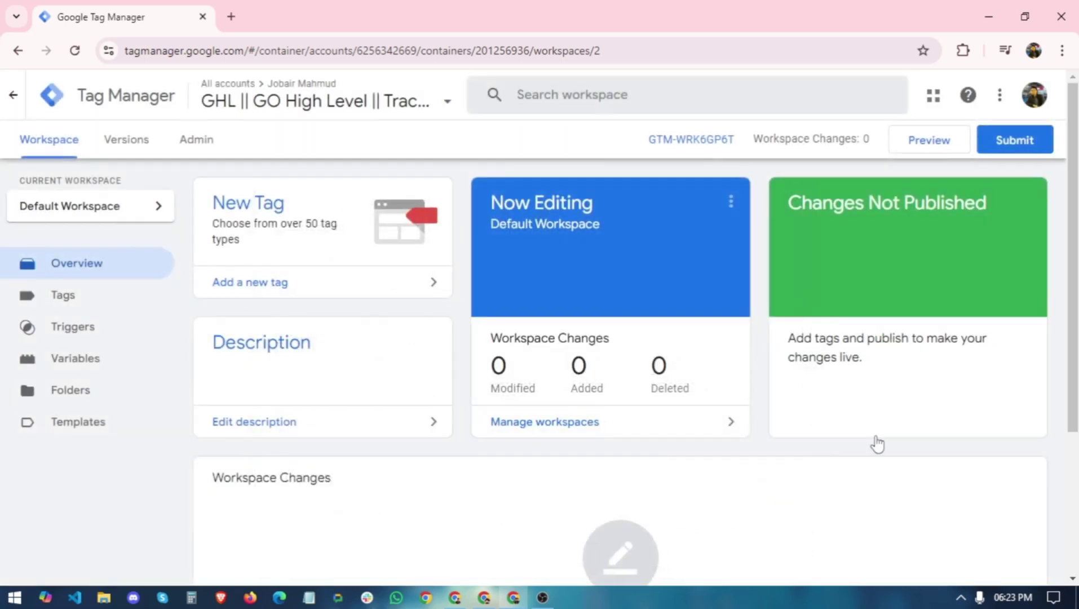
left_click(915, 145)
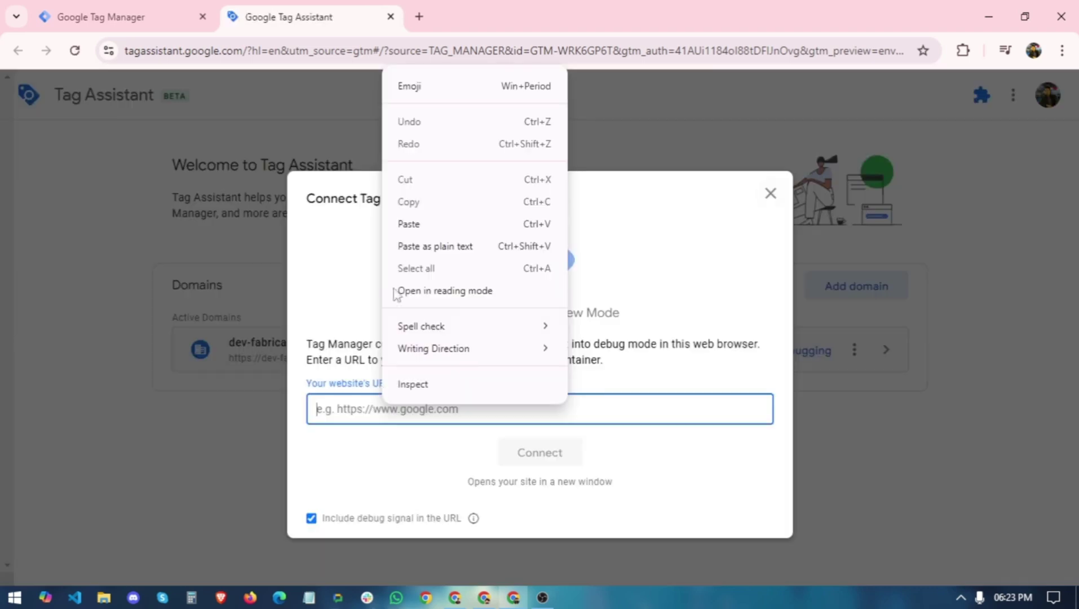
Step: Connect Tag Assistant to the pasted douglasconstructionltd.com address and view the connected site
right_click(395, 401)
left_click(412, 224)
left_click(529, 457)
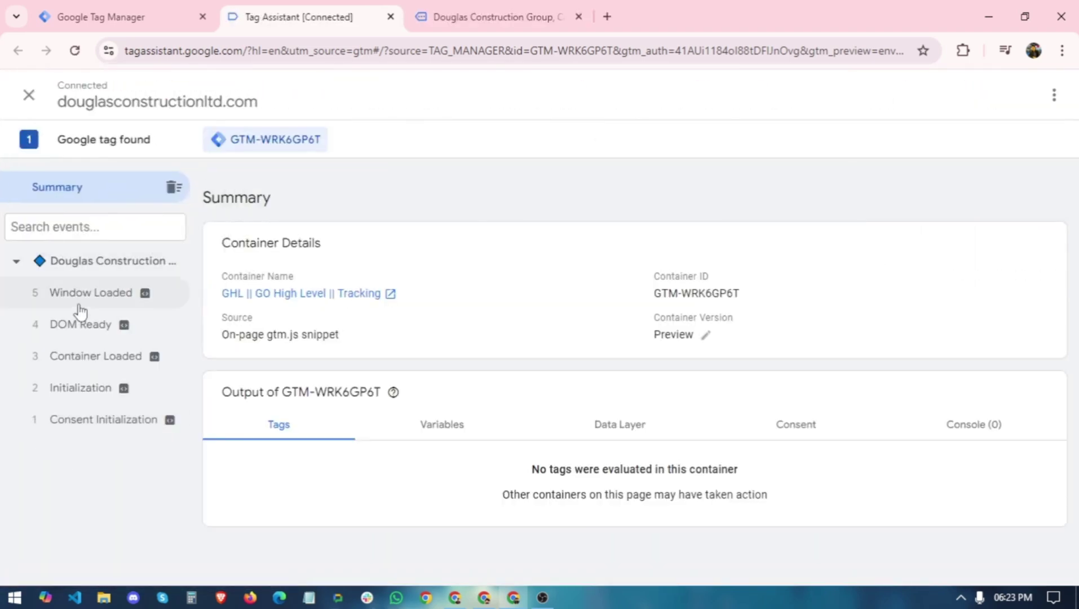
left_click(451, 12)
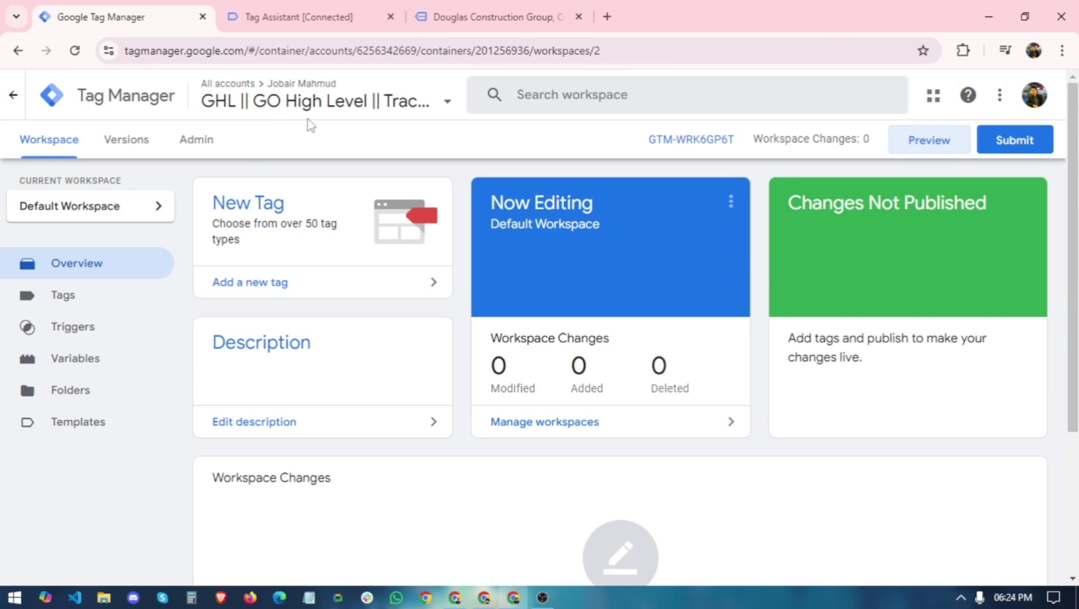
Step: Copy the Fabricabd web stream's Measurement ID from GA4 Data streams, then start a new GTM tag
scroll(365, 318, "down", 1)
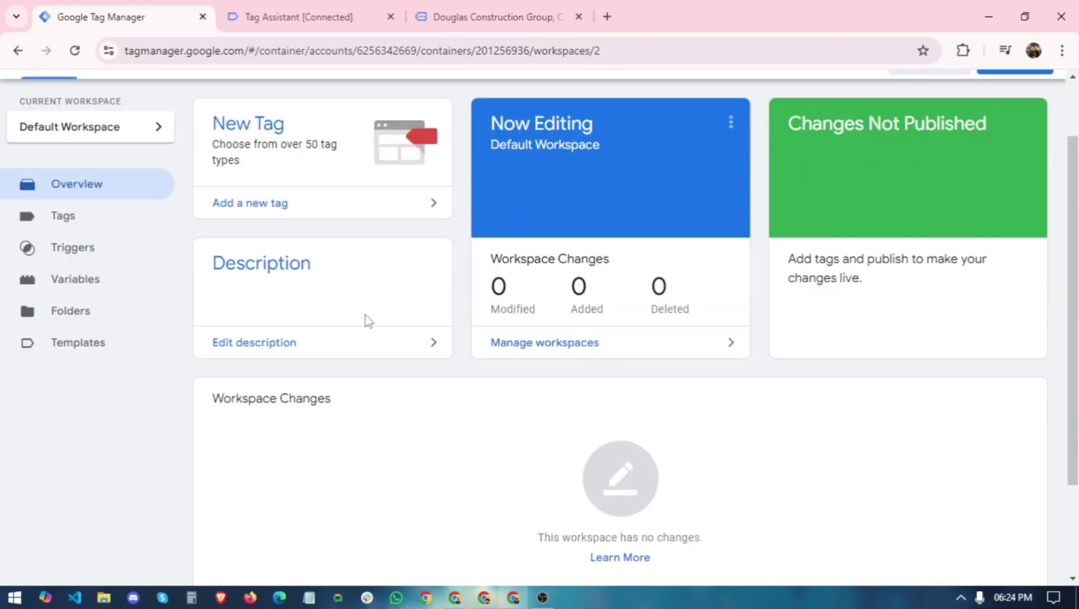
scroll(367, 320, "up", 1)
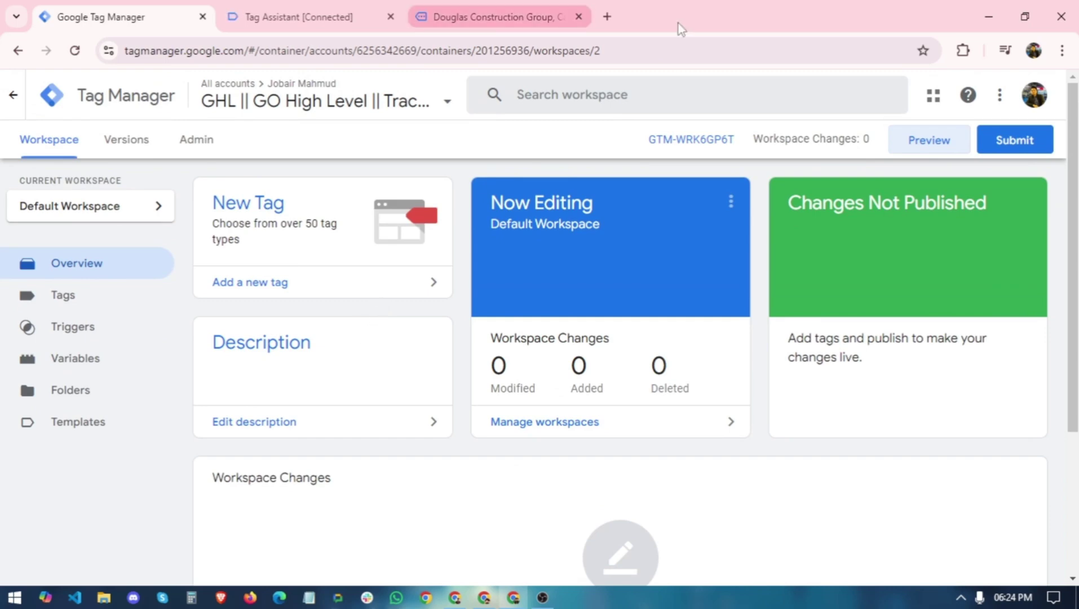
scroll(433, 481, "up", 5)
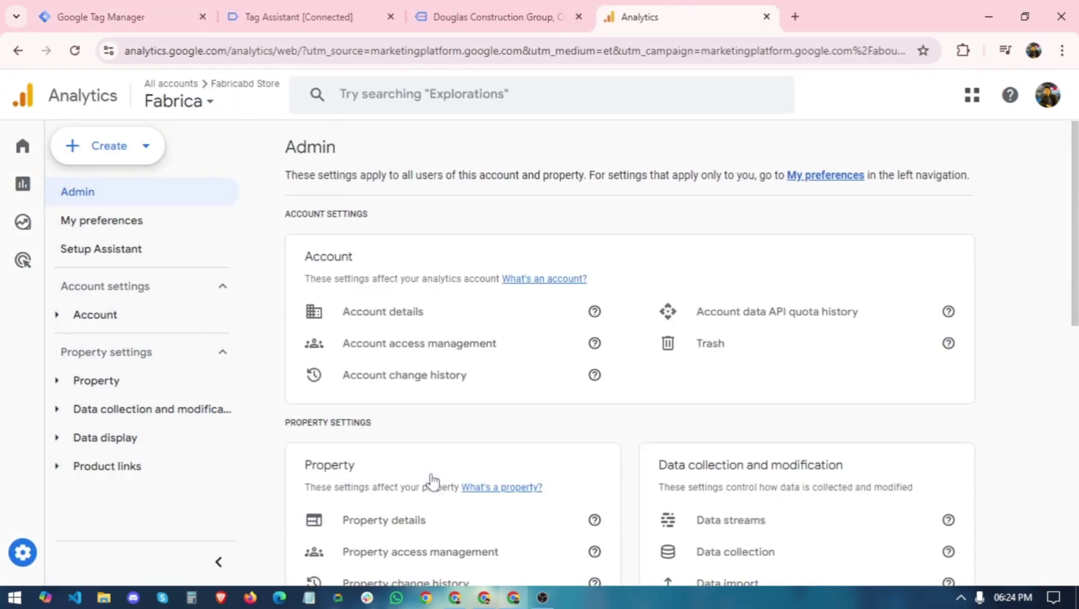
left_click(72, 16)
left_click(646, 16)
left_click(73, 407)
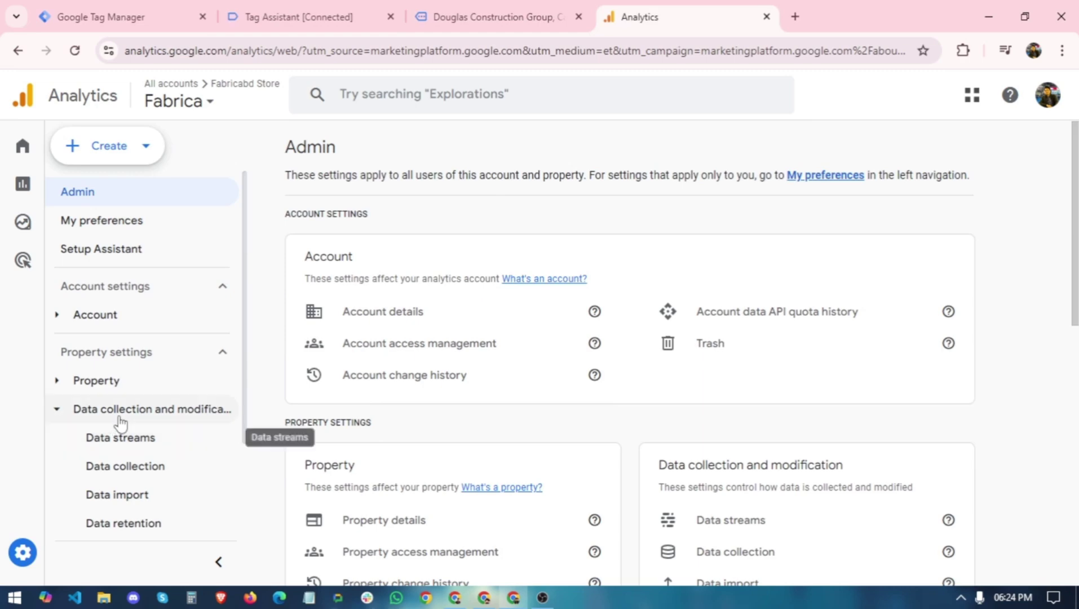
left_click(106, 449)
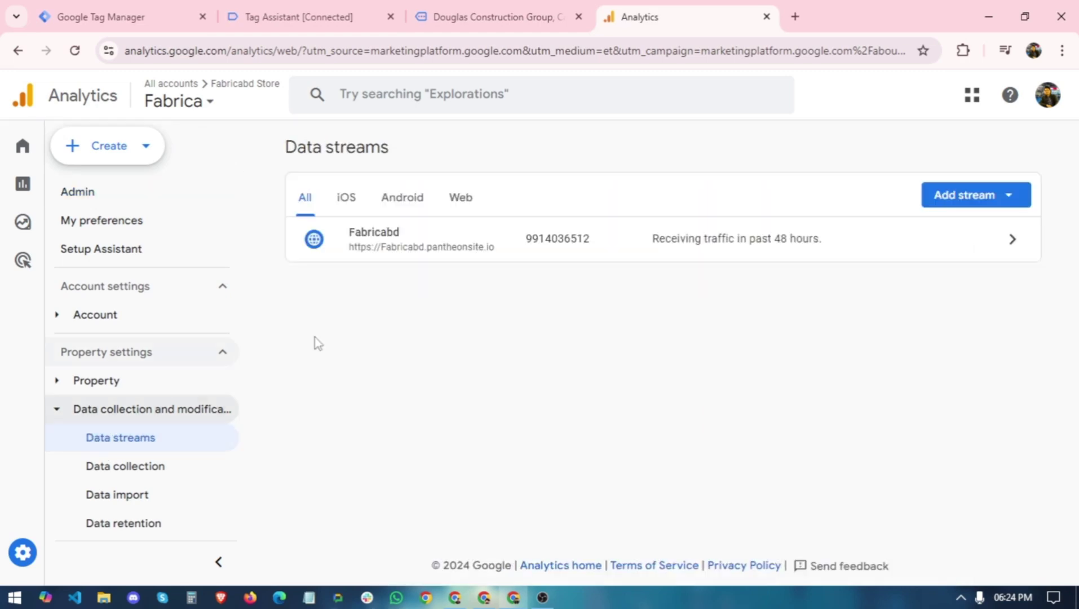
left_click(537, 250)
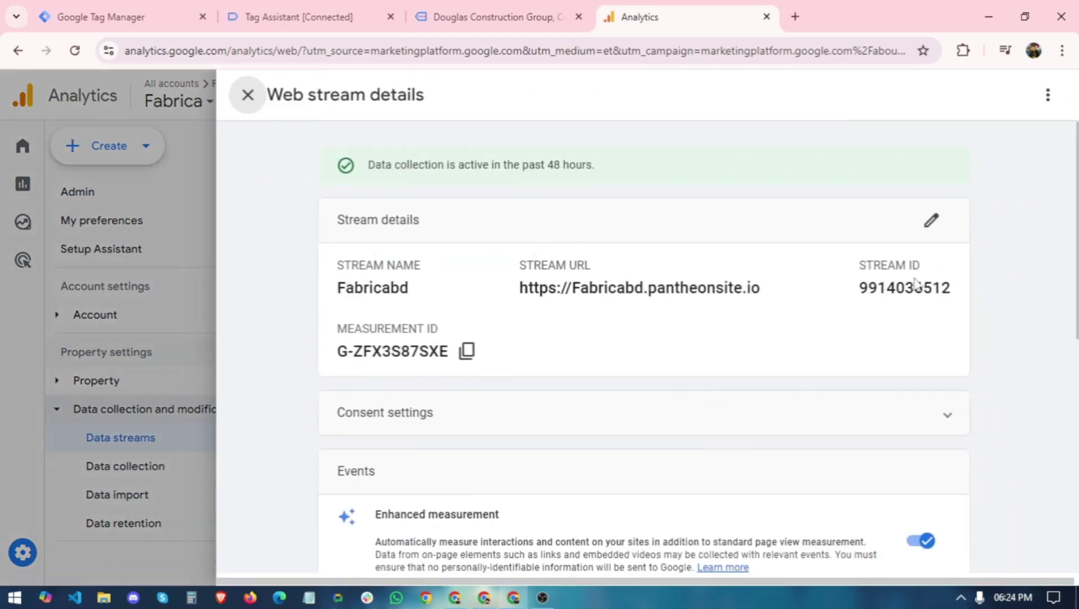
left_click(466, 351)
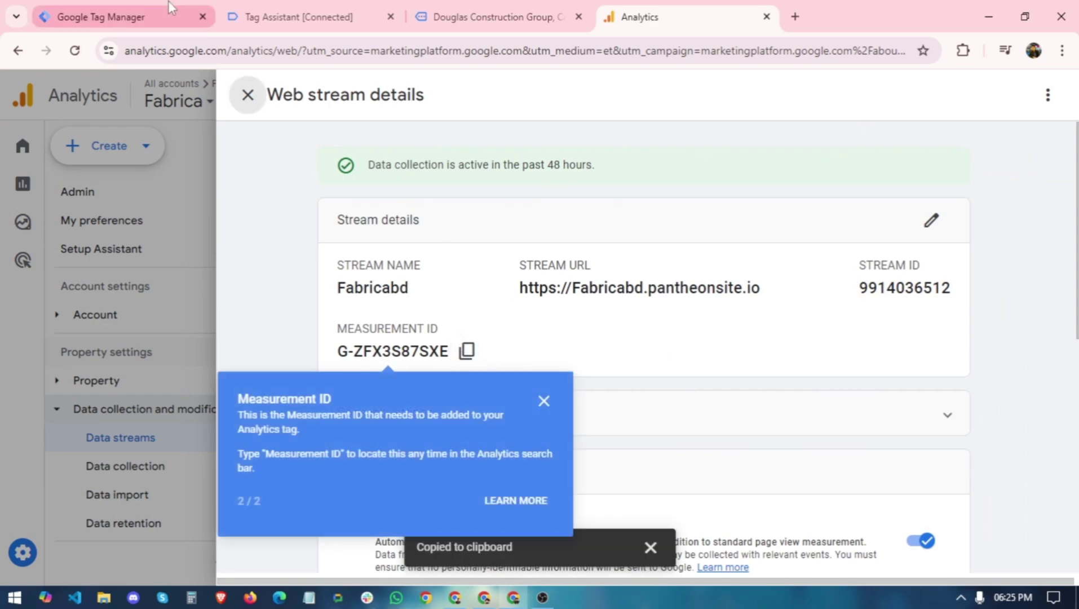
left_click(168, 15)
left_click(294, 273)
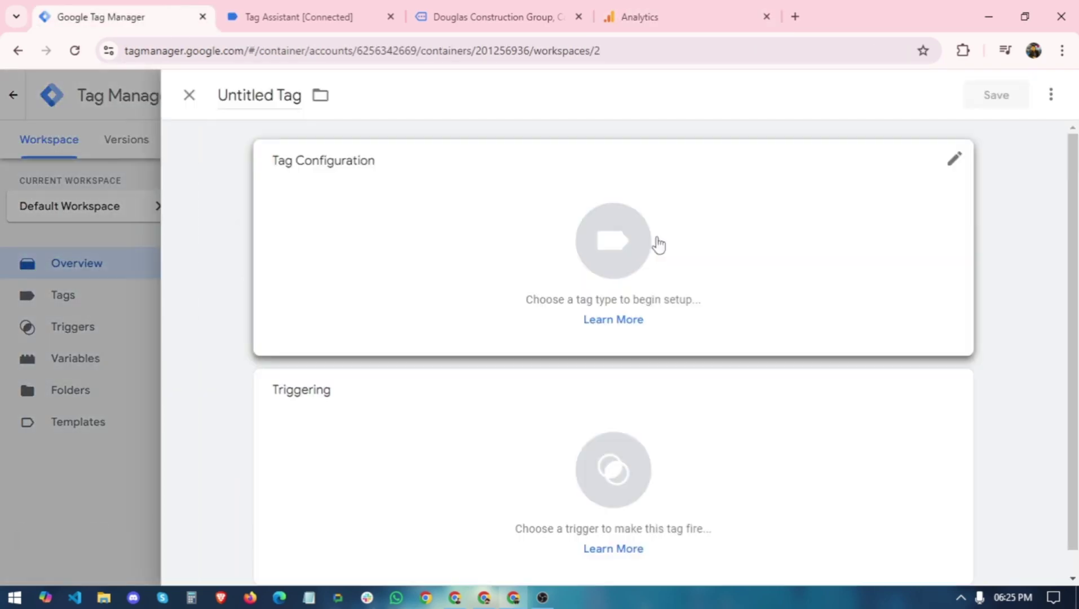
Step: Configure the tag as a Google Tag with ID G-ZFX3S87SXE firing on All Pages
left_click(655, 243)
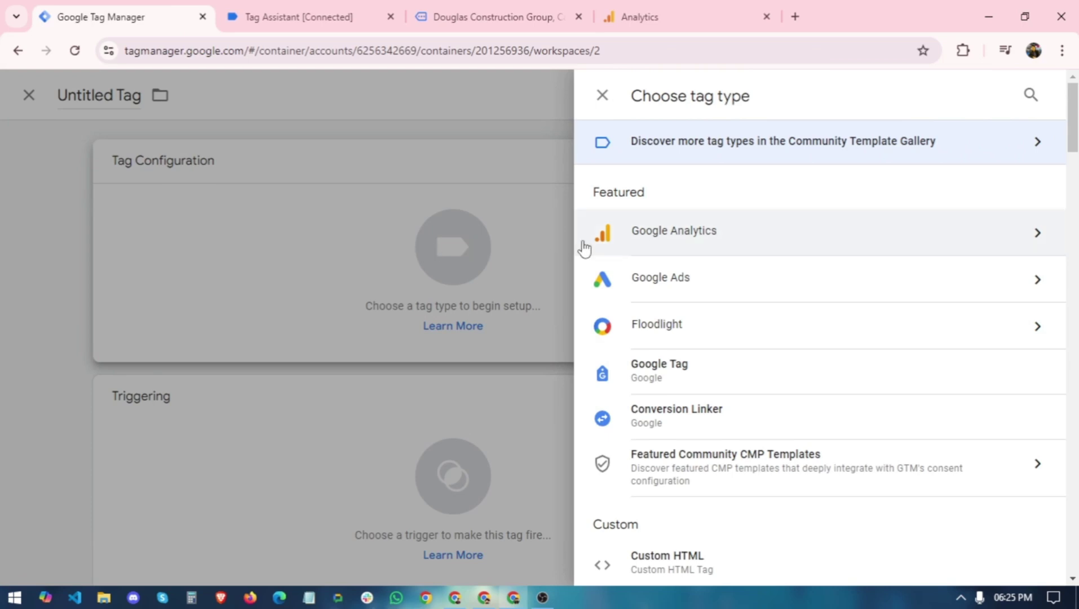
left_click(665, 236)
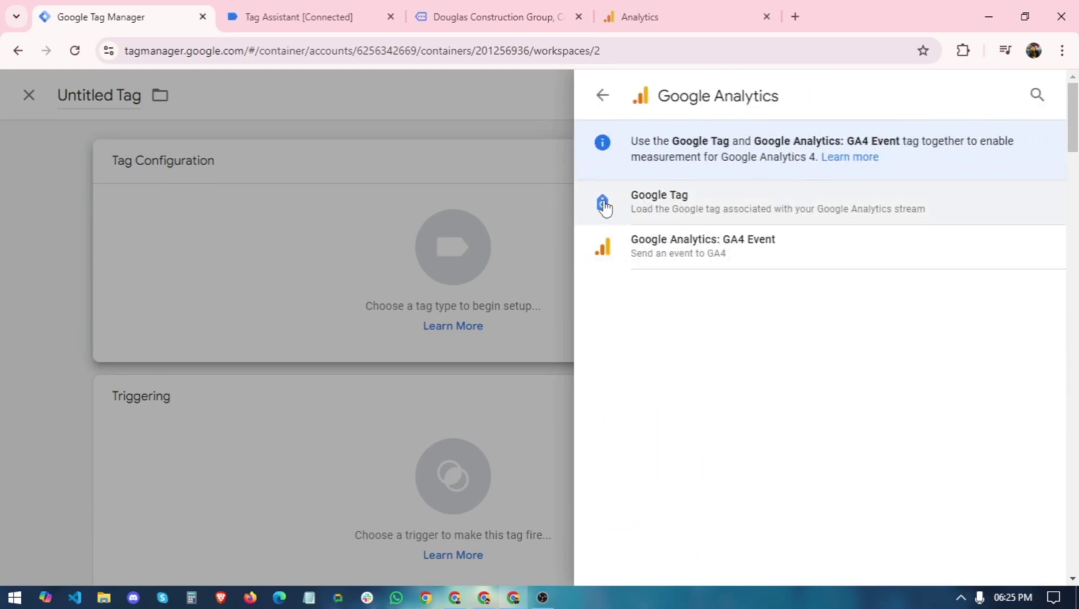
left_click(696, 213)
right_click(367, 315)
left_click(402, 190)
left_click(379, 435)
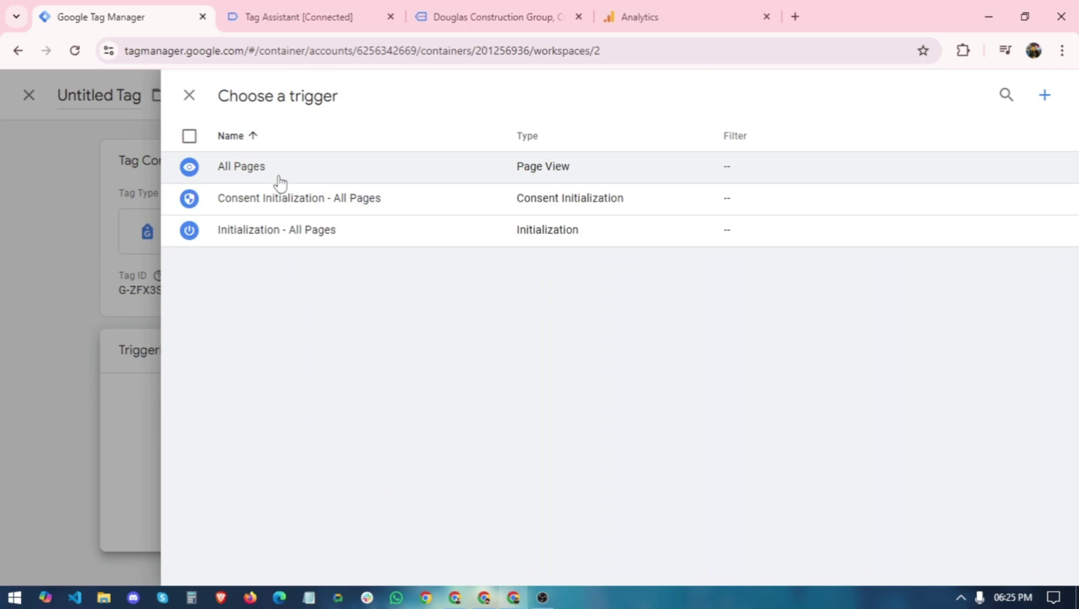
left_click(279, 183)
Step: Save the tag as 'Google Tag' and start another new tag from the Tags list
key("ctrl+s")
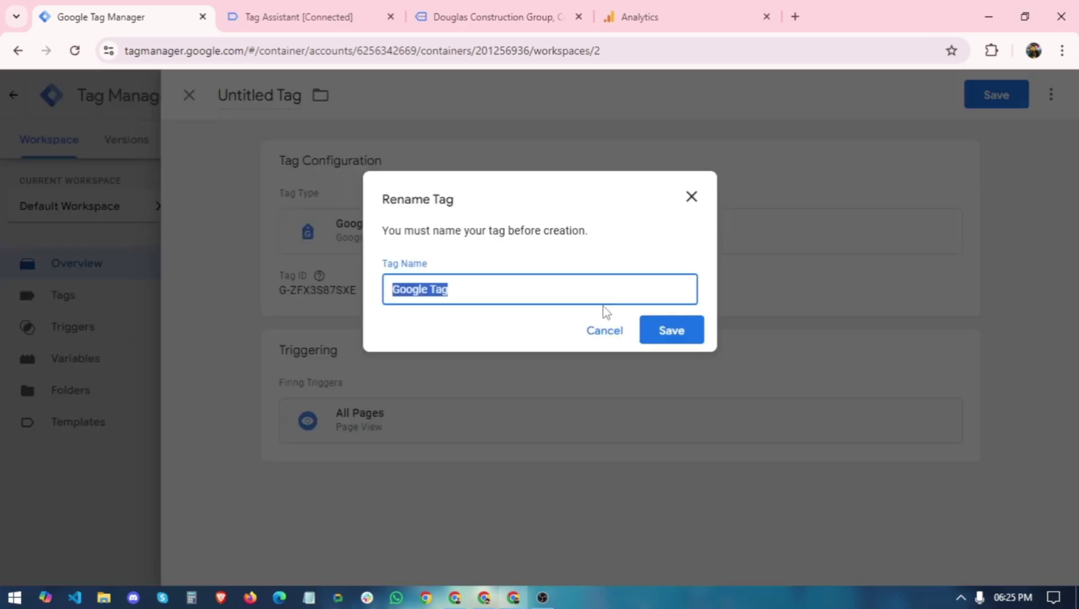
left_click(659, 330)
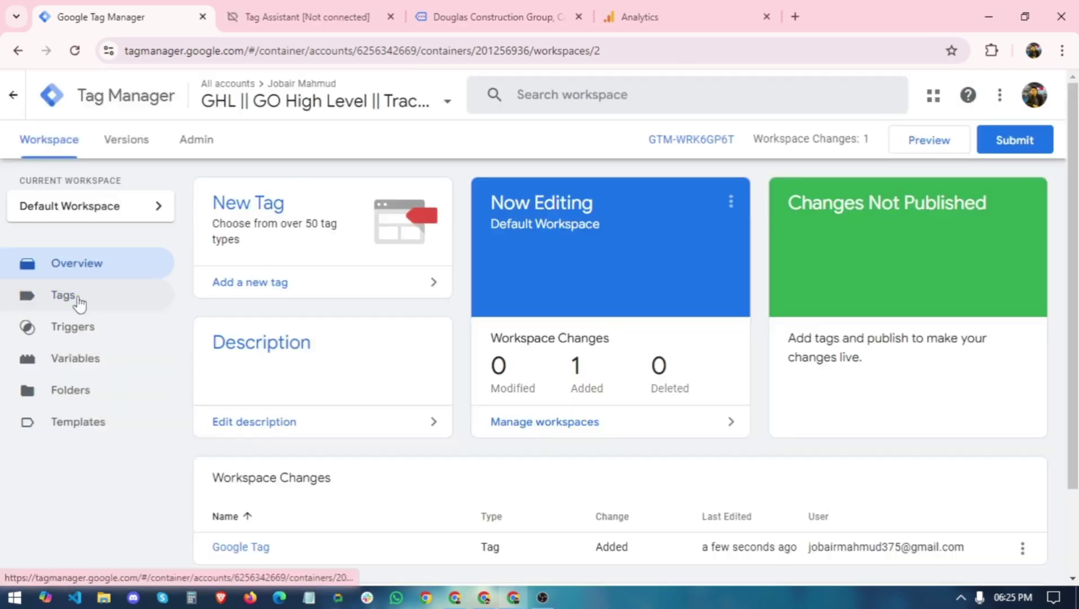
left_click(63, 296)
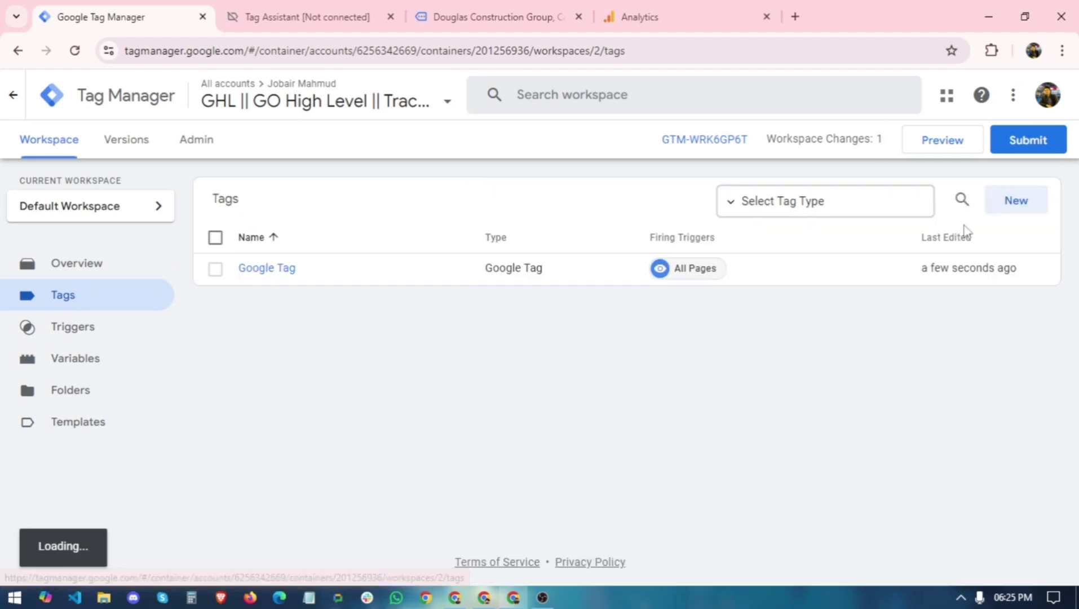
left_click(1019, 209)
Step: Make the new tag a Google Analytics: GA4 Event using G-ZFX3S87SXE, ready for an Event Name
left_click(491, 318)
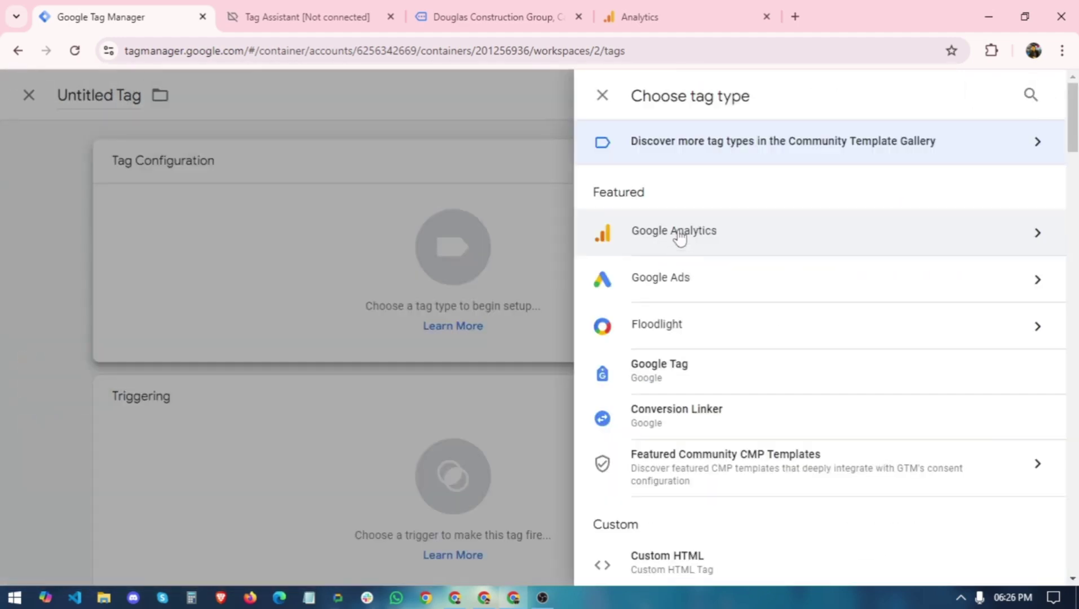
left_click(679, 237)
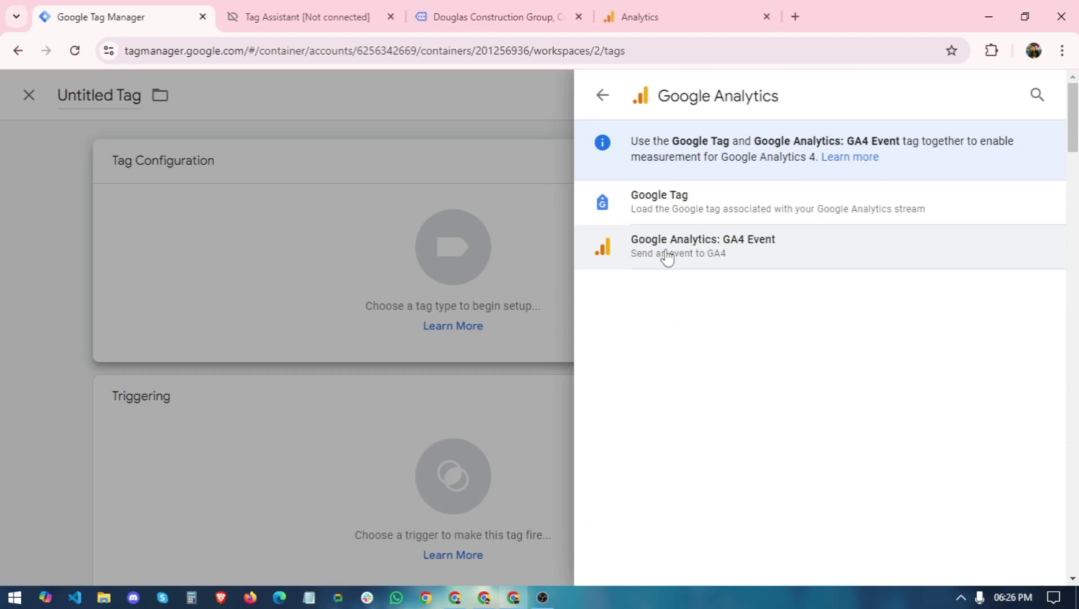
left_click(667, 257)
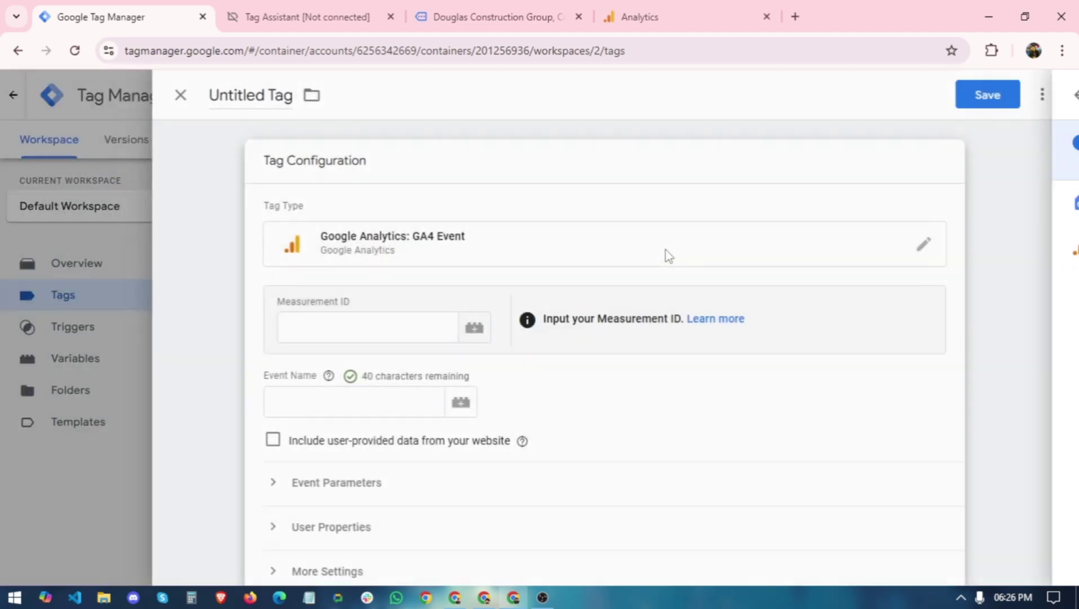
left_click(394, 309)
key("ctrl+v")
left_click_drag(395, 309, 193, 305)
left_click(194, 304)
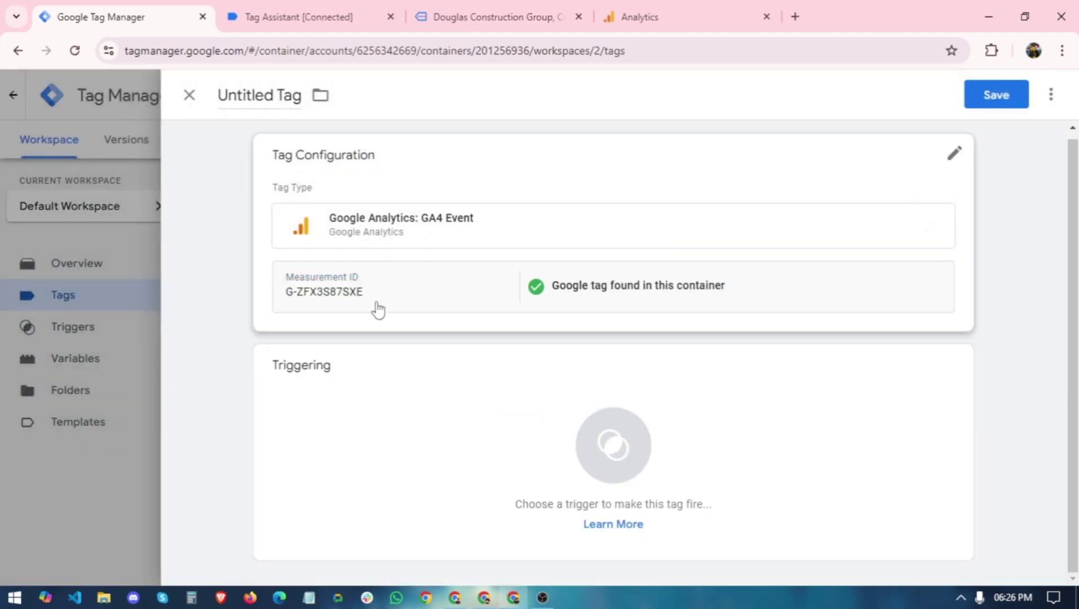
left_click(372, 308)
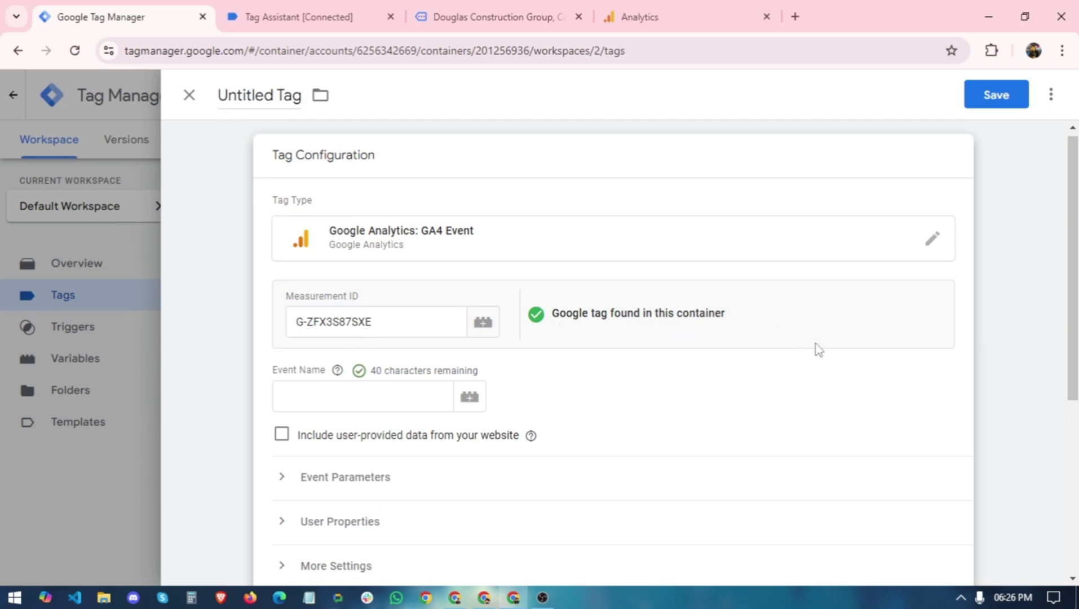
scroll(307, 420, "down", 1)
left_click(339, 334)
Step: Complete the email, choose General Enquiry under Interested In, and tick the SMS consent box
type("ge")
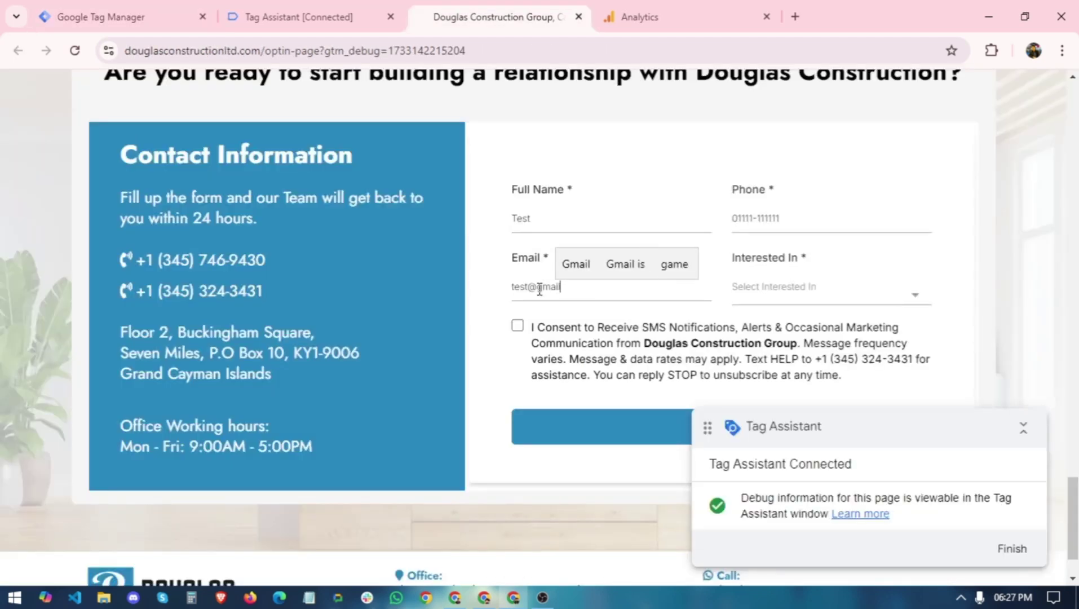
type(".com")
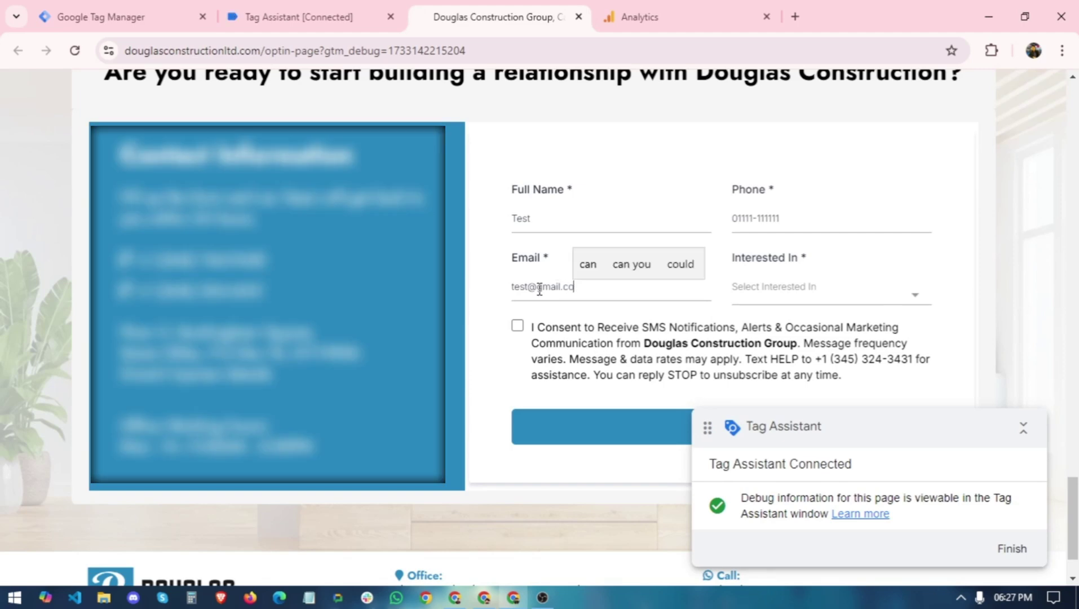
left_click(771, 293)
left_click(761, 332)
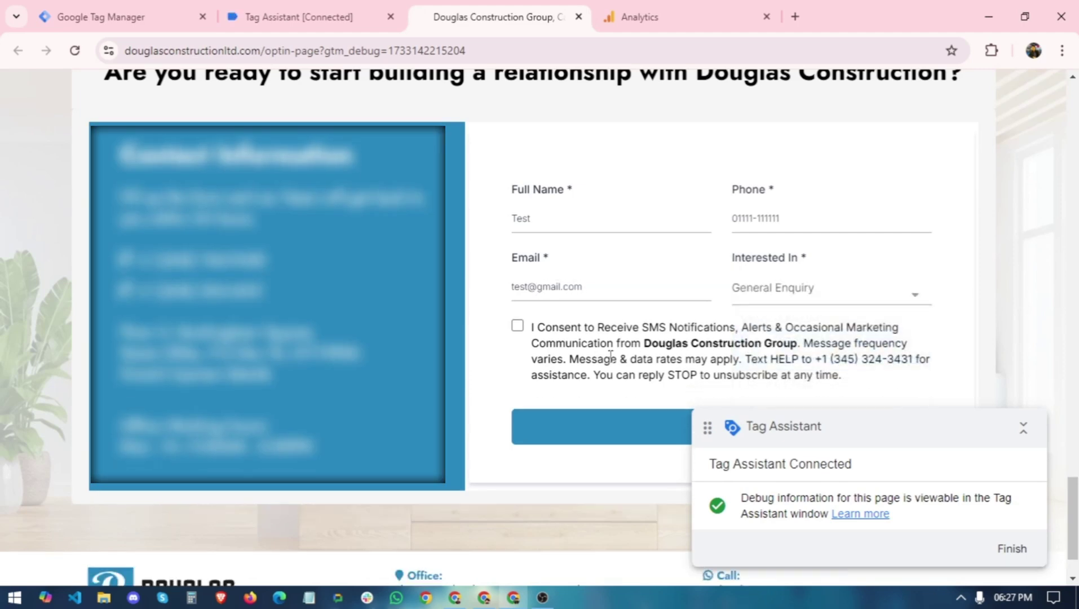
left_click(518, 327)
Step: Check the Tag Assistant summary, then submit the completed opt-in form
left_click(582, 437)
key("ctrl+shift+Tab")
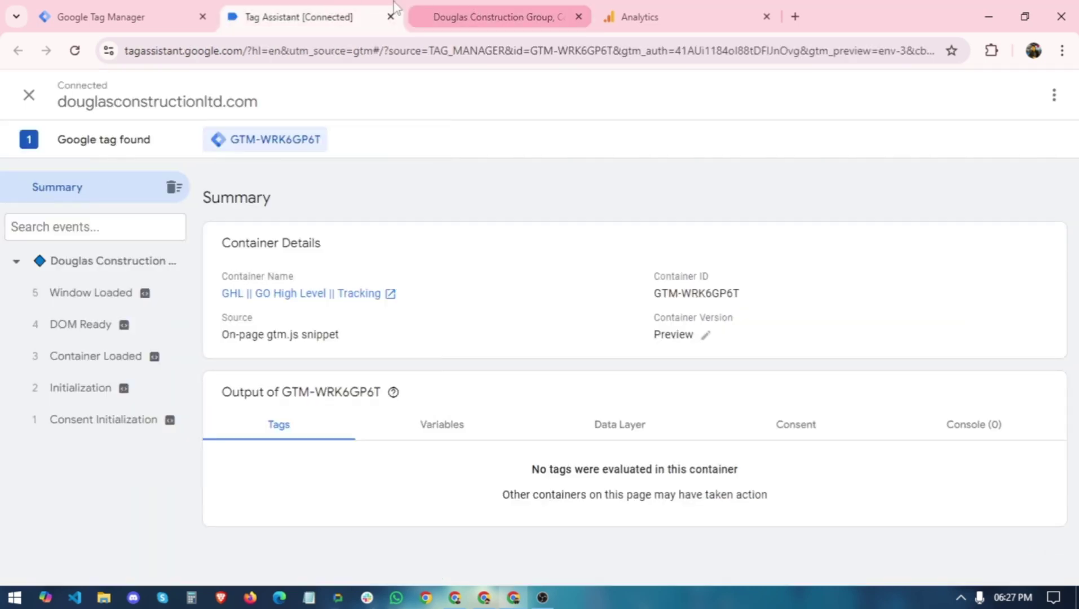
left_click(579, 1)
scroll(632, 341, "down", 1)
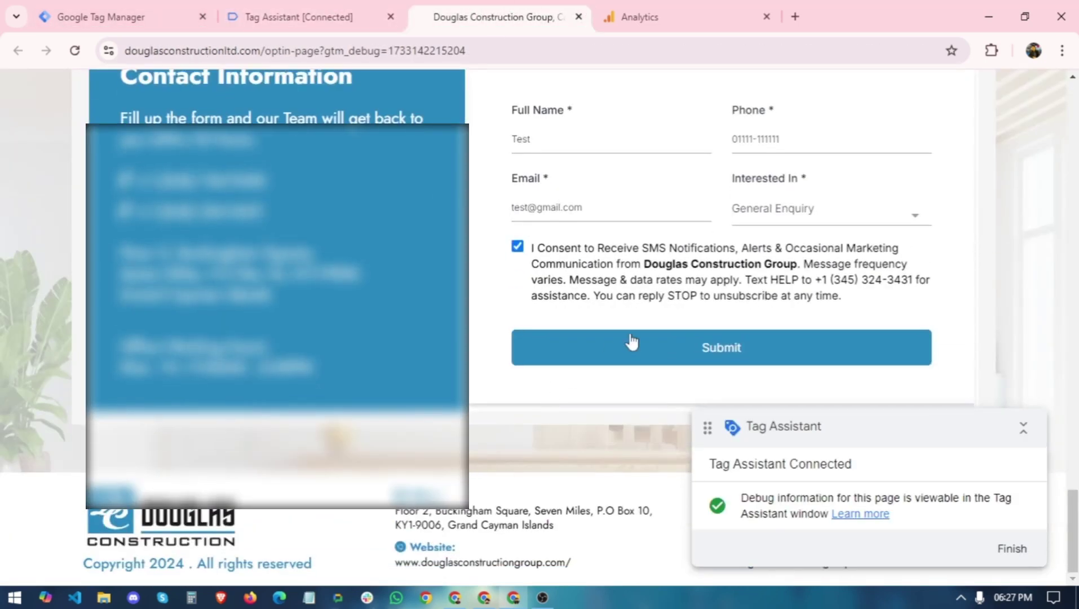
left_click(631, 342)
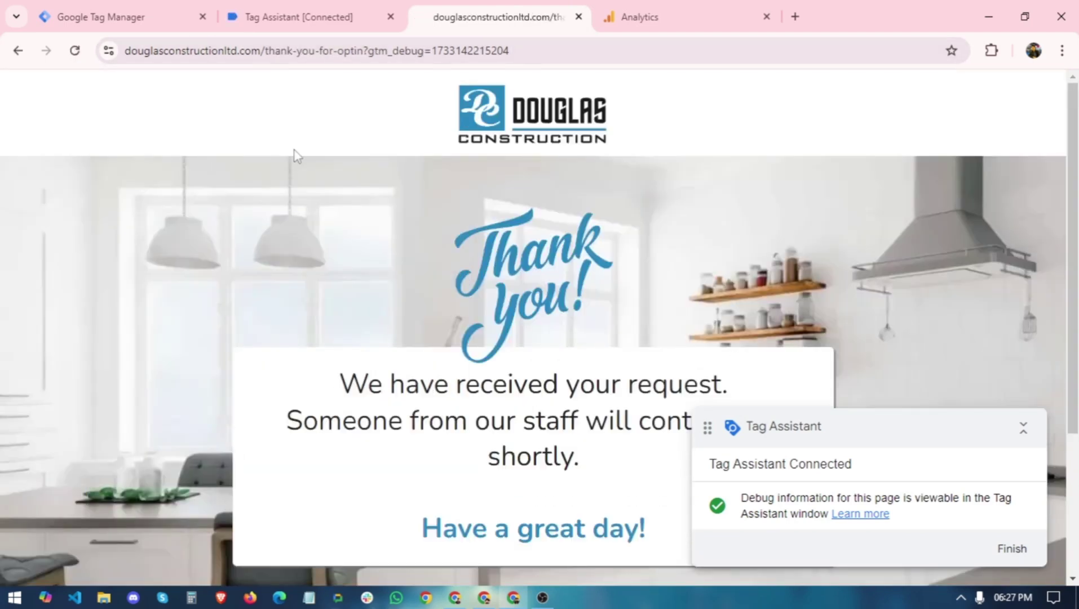
Step: Check Tag Assistant, then return to the GA4 Event tag in Tag Manager
left_click(299, 17)
left_click(102, 17)
left_click(189, 96)
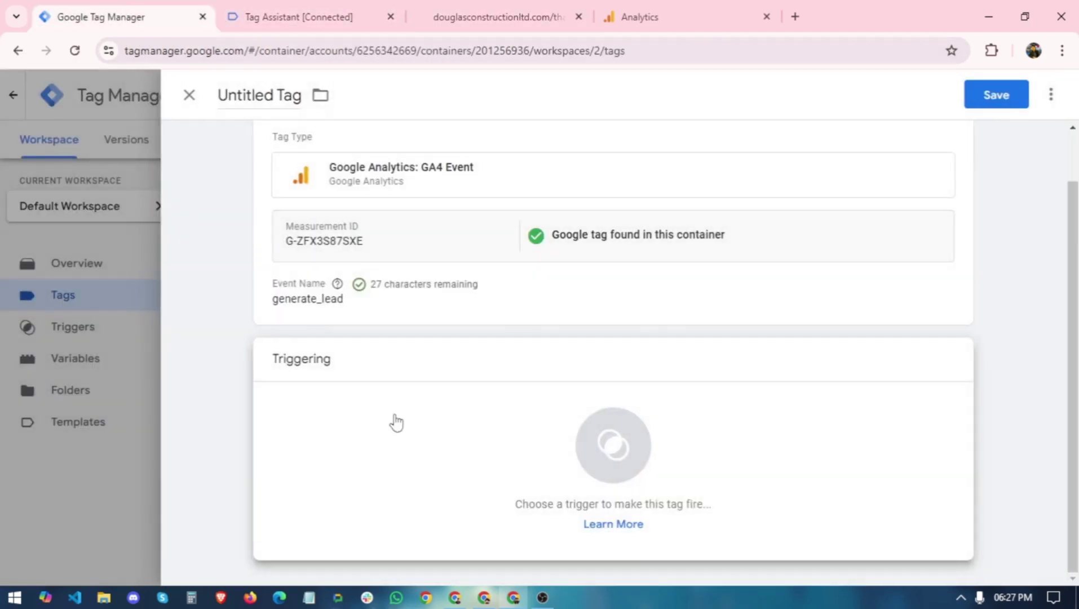
Step: Add a new trigger to the tag and rename it Lead || Trigger
left_click(396, 423)
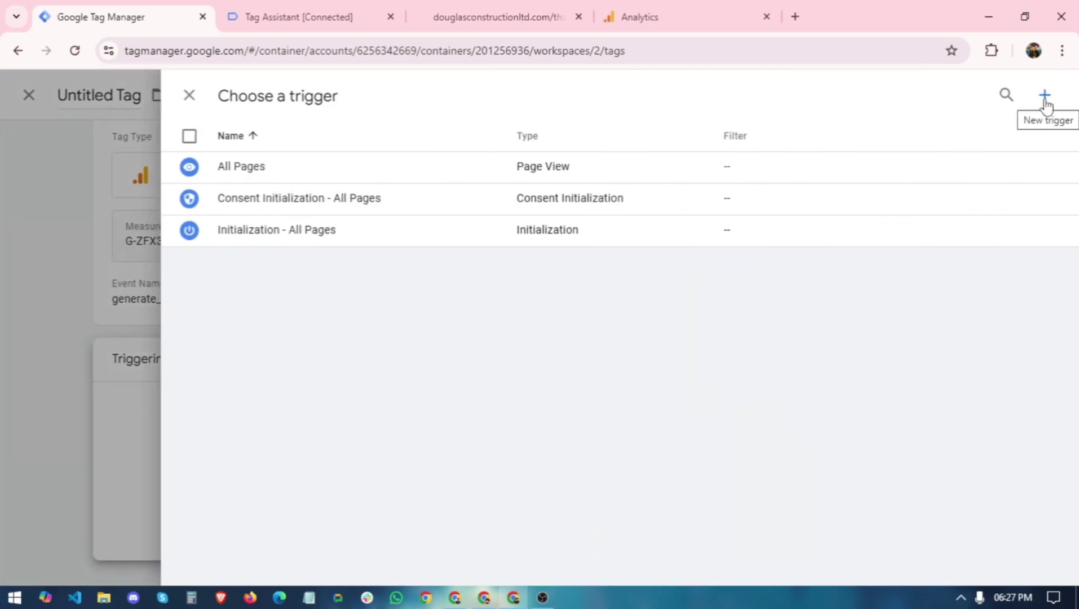
left_click(1045, 100)
double_click(250, 90)
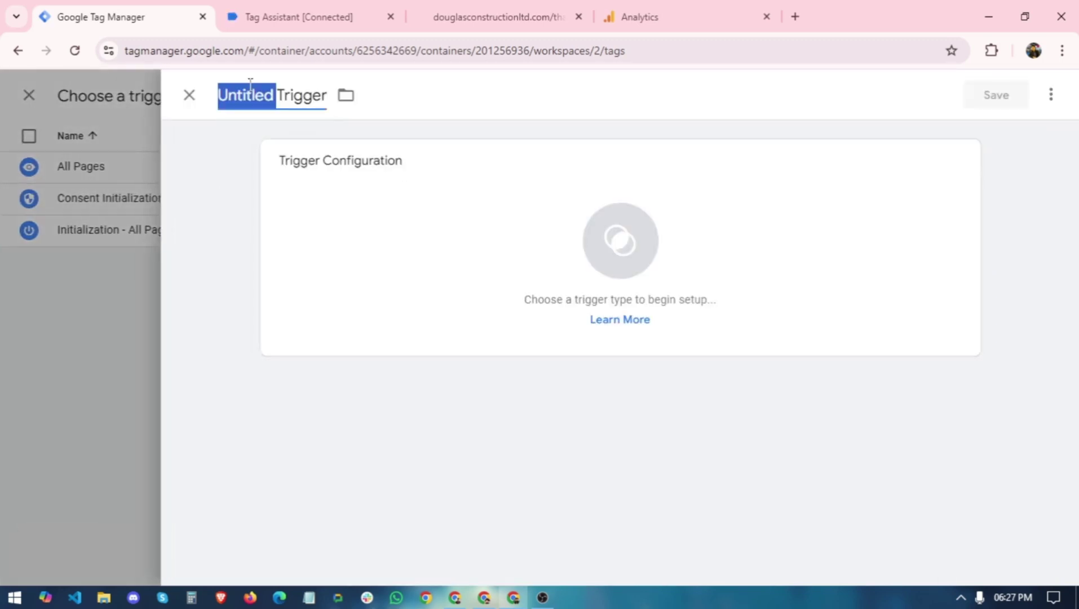
key("BackSpace")
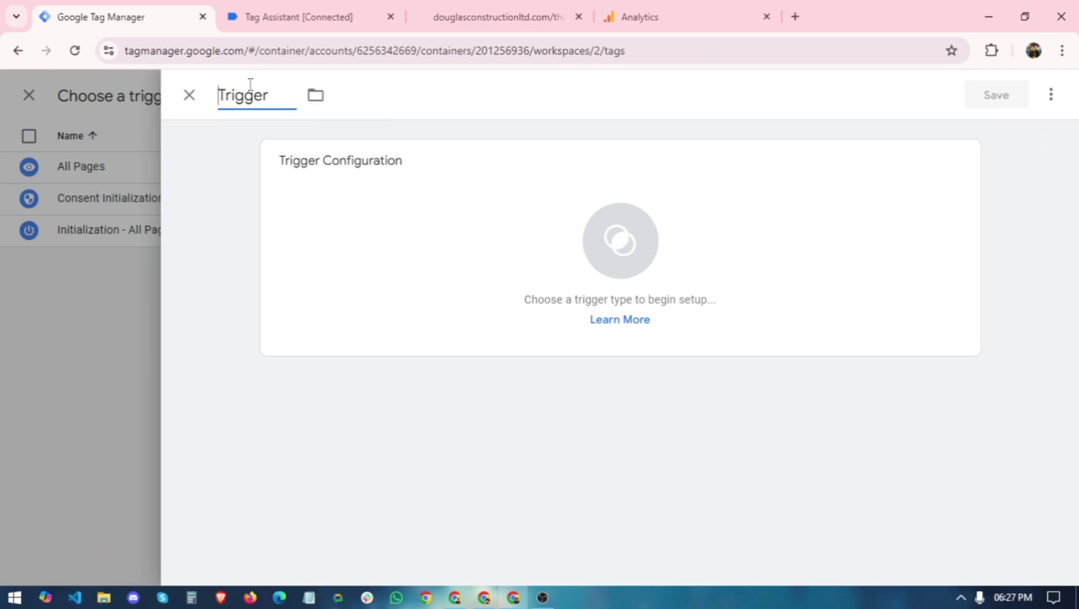
type("Lead ||")
Step: Make it a Page View trigger firing on some page views based on Page URL
left_click(496, 320)
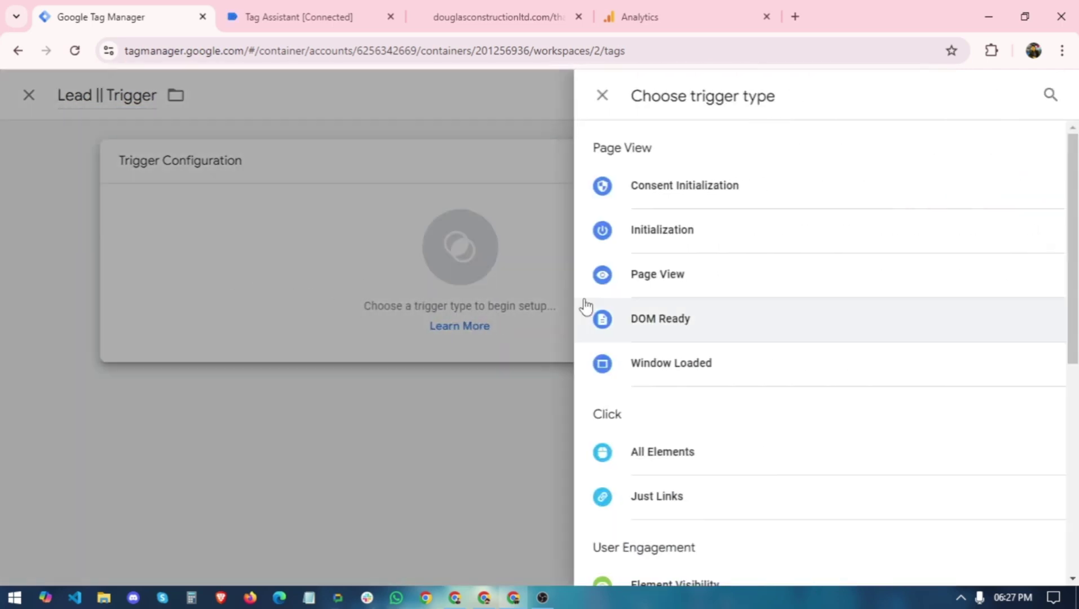
left_click(640, 279)
left_click(405, 318)
left_click(344, 383)
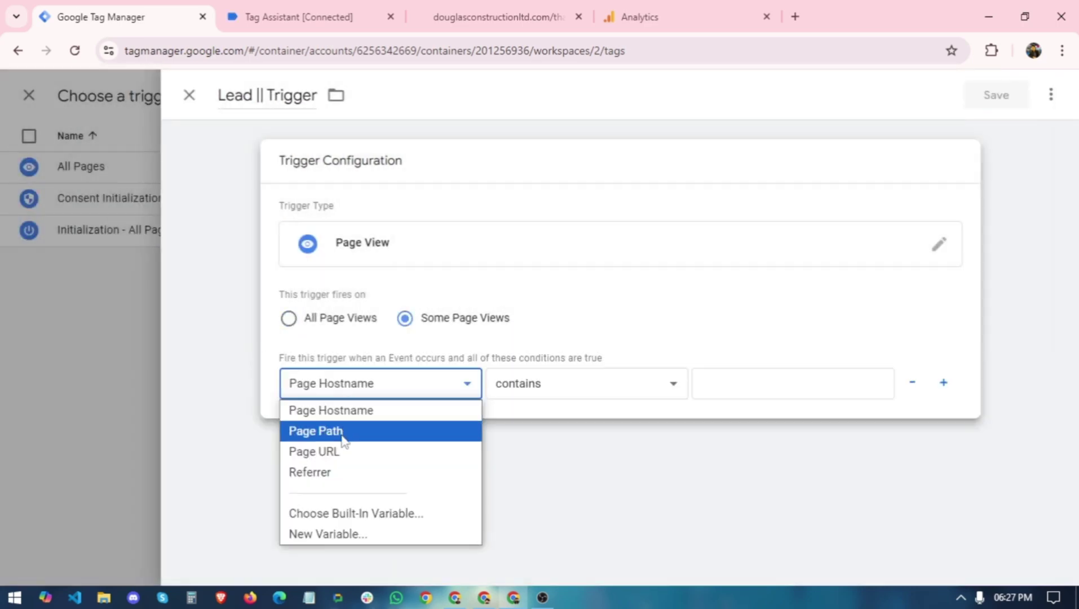
left_click(339, 450)
left_click(552, 401)
Step: Copy /thank-you-for-optin from the thank-you page and paste it as the condition value
left_click(458, 17)
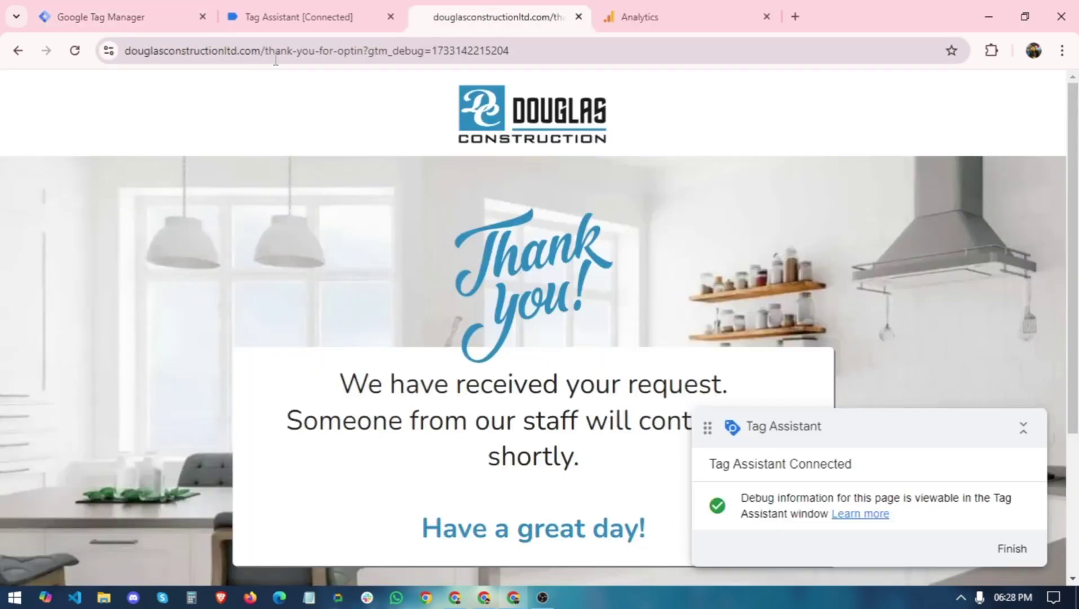
left_click_drag(259, 50, 365, 54)
right_click(365, 54)
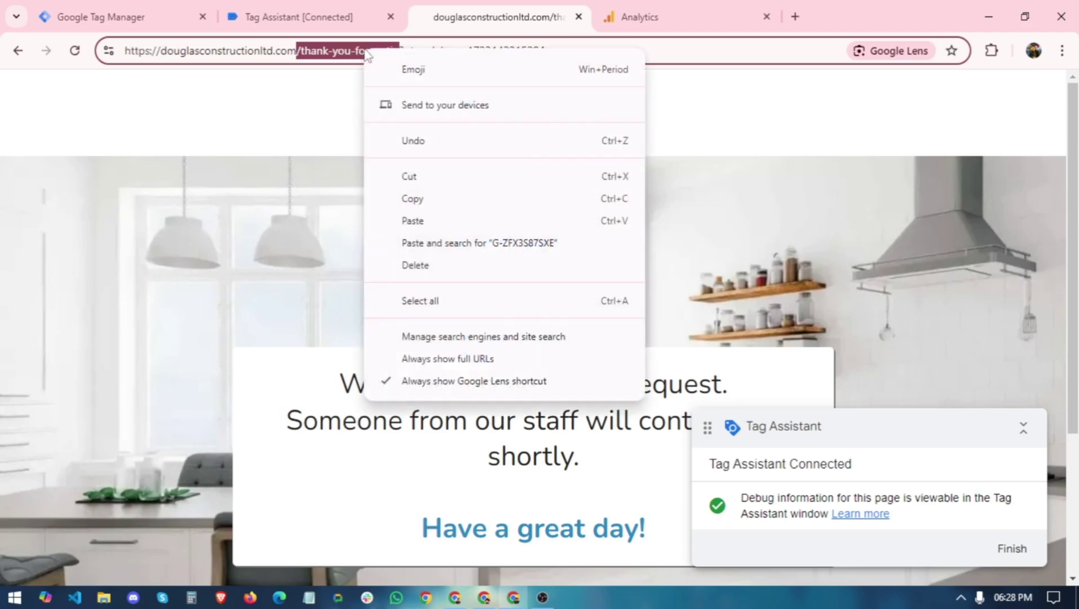
left_click(393, 206)
left_click(160, 9)
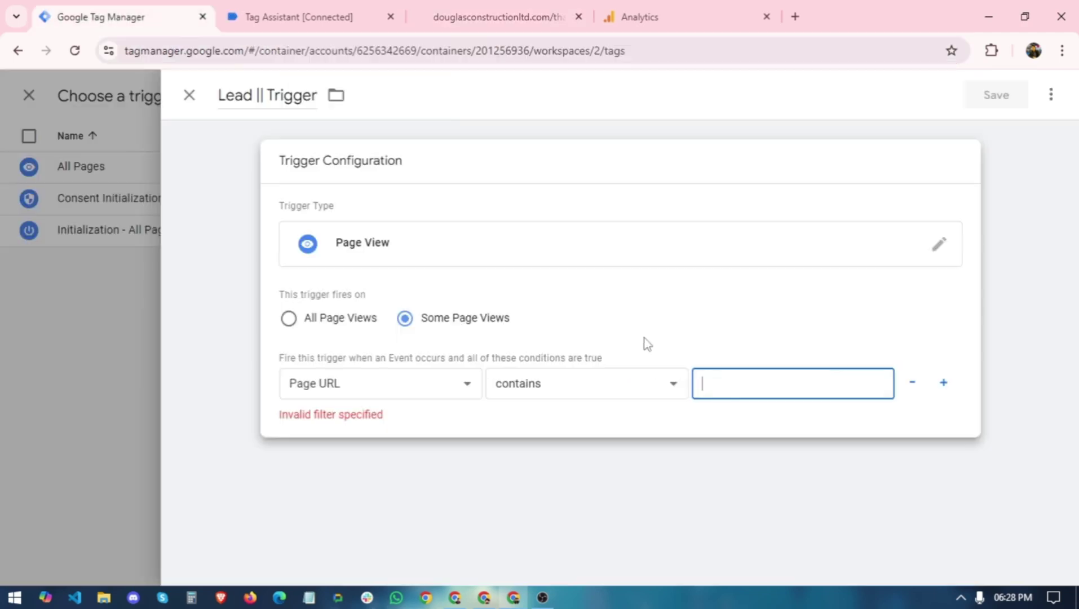
right_click(736, 407)
left_click(761, 210)
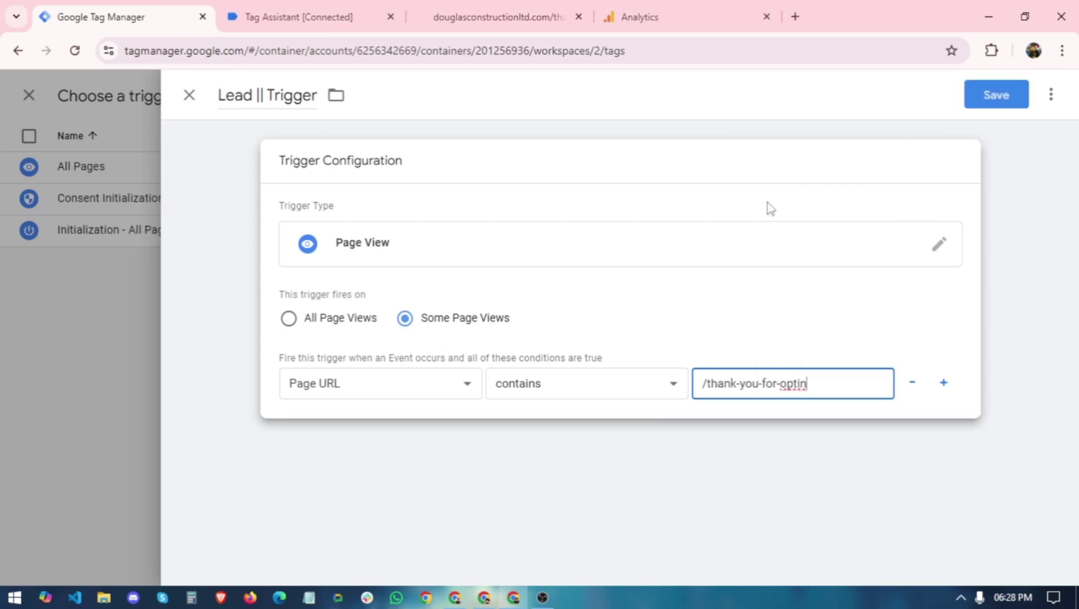
Step: Review the Lead || Trigger configuration and save the trigger
left_click(493, 327)
left_click(508, 294)
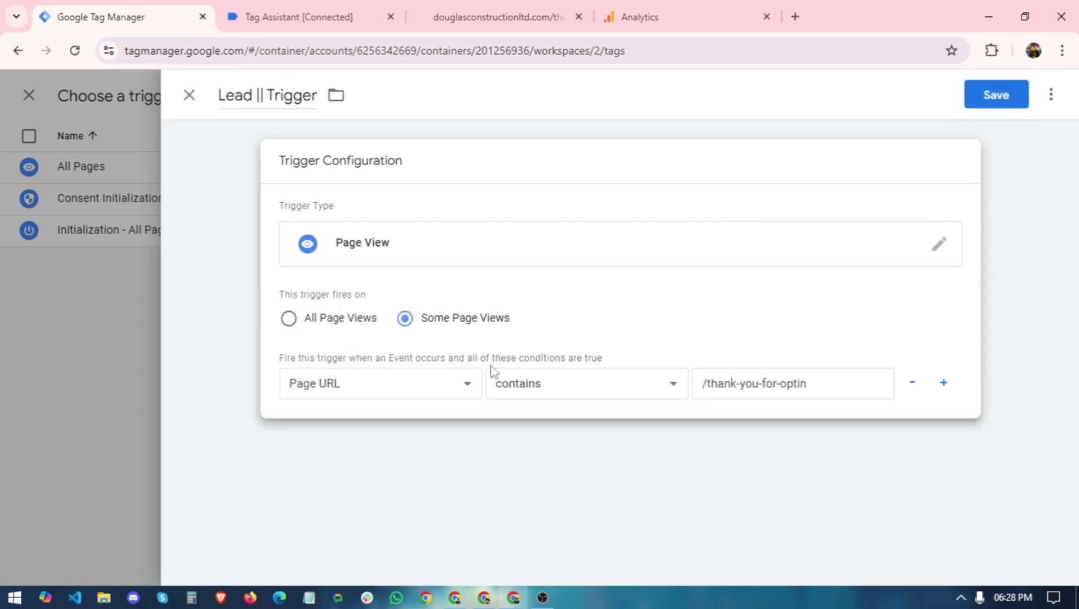
left_click(985, 93)
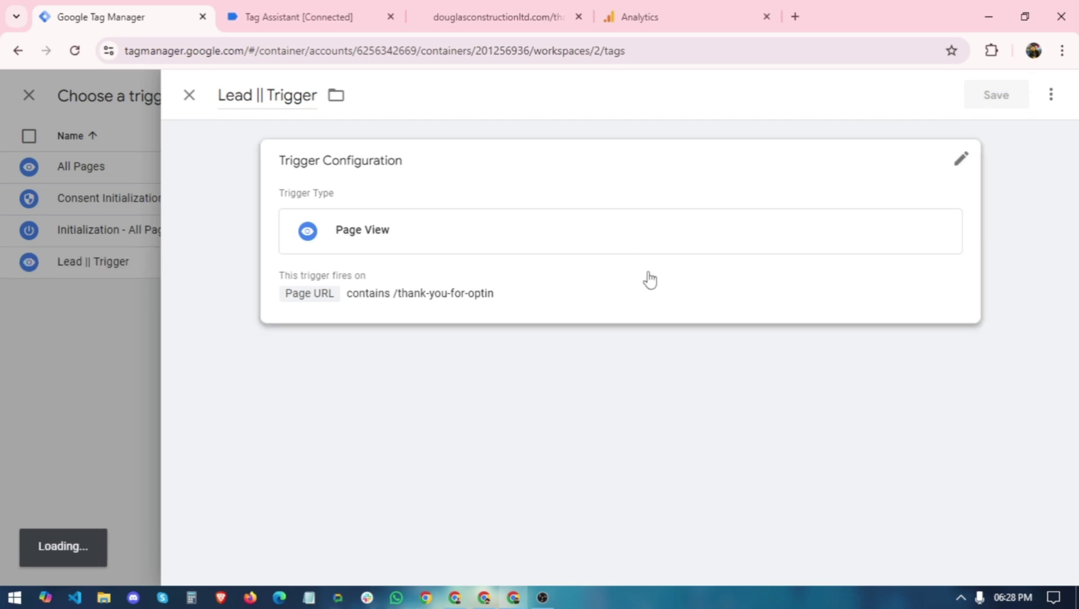
left_click_drag(221, 101, 333, 99)
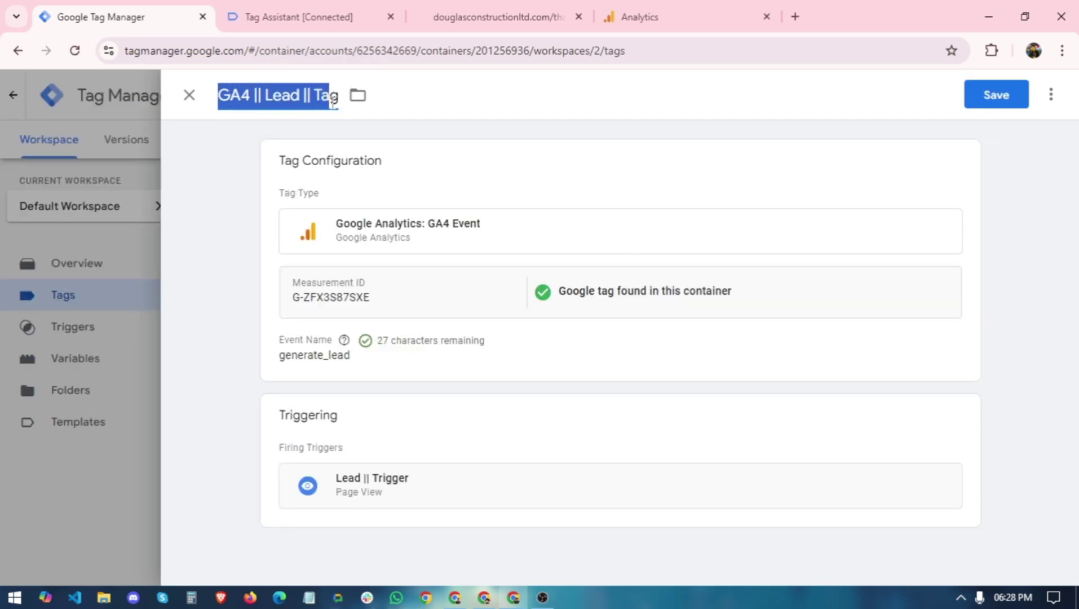
Step: Save GA4 || Lead || Tag, close the old debug tabs, and launch a new Preview
left_click(333, 99)
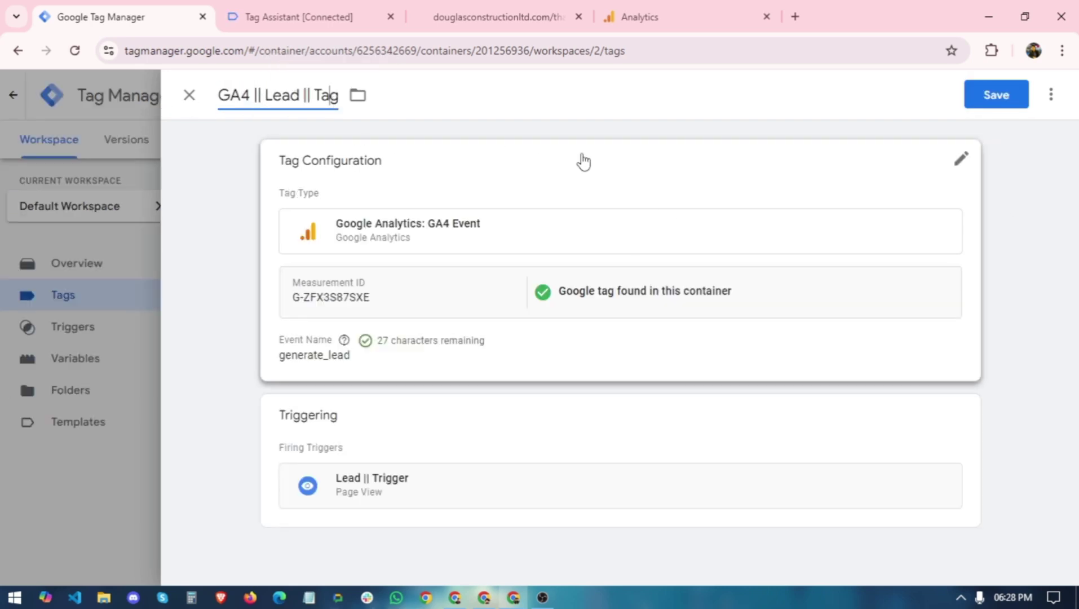
left_click(993, 96)
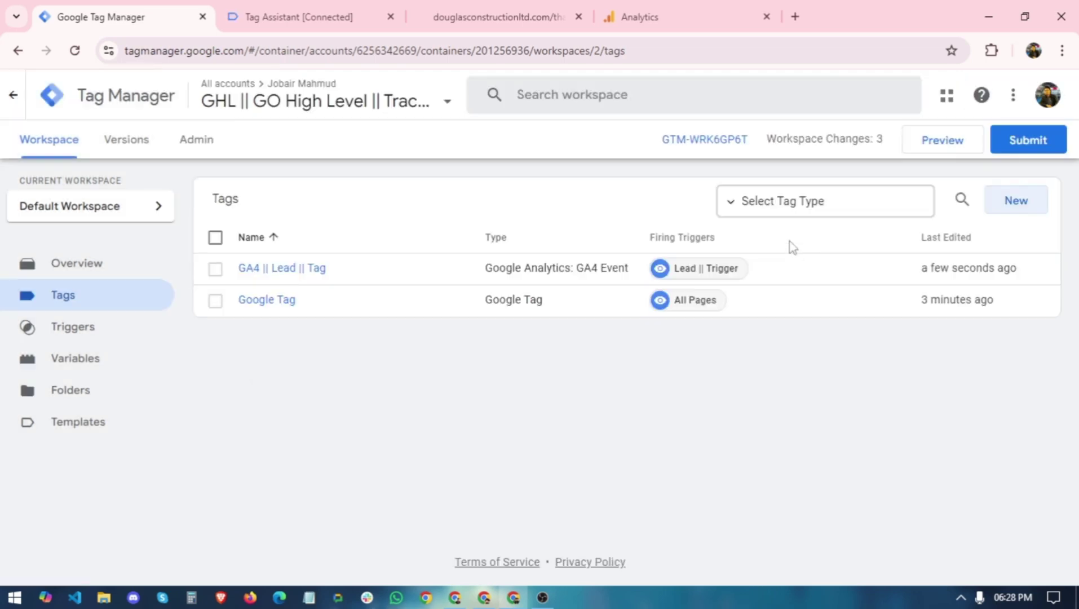
left_click(298, 2)
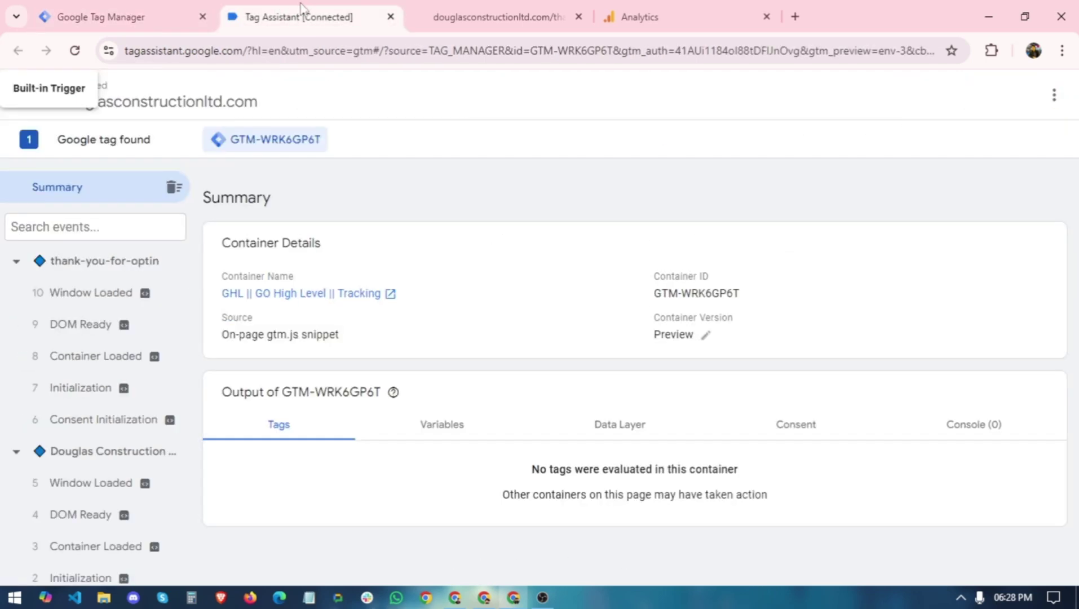
left_click(390, 17)
left_click(390, 17)
left_click(42, 7)
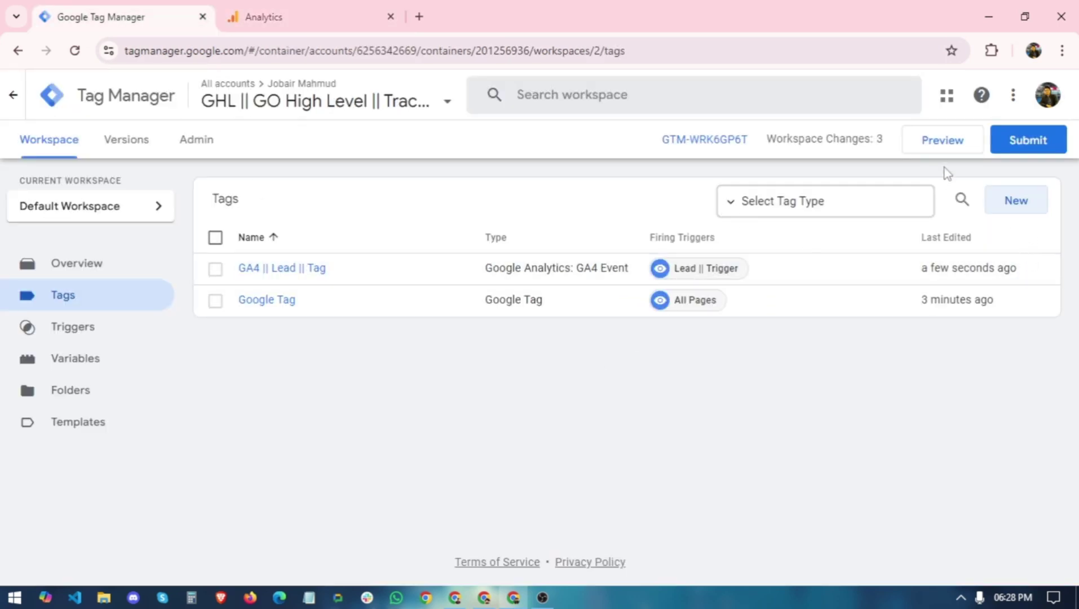
left_click(917, 140)
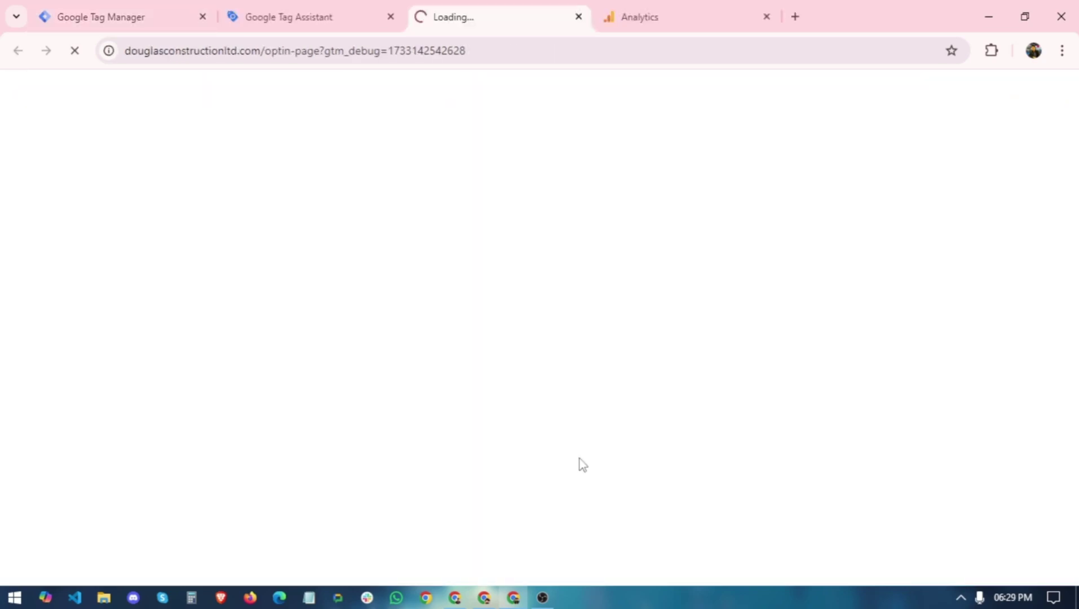
Step: Autofill the opt-in form's name and contact details with the saved test lead
scroll(307, 293, "down", 10)
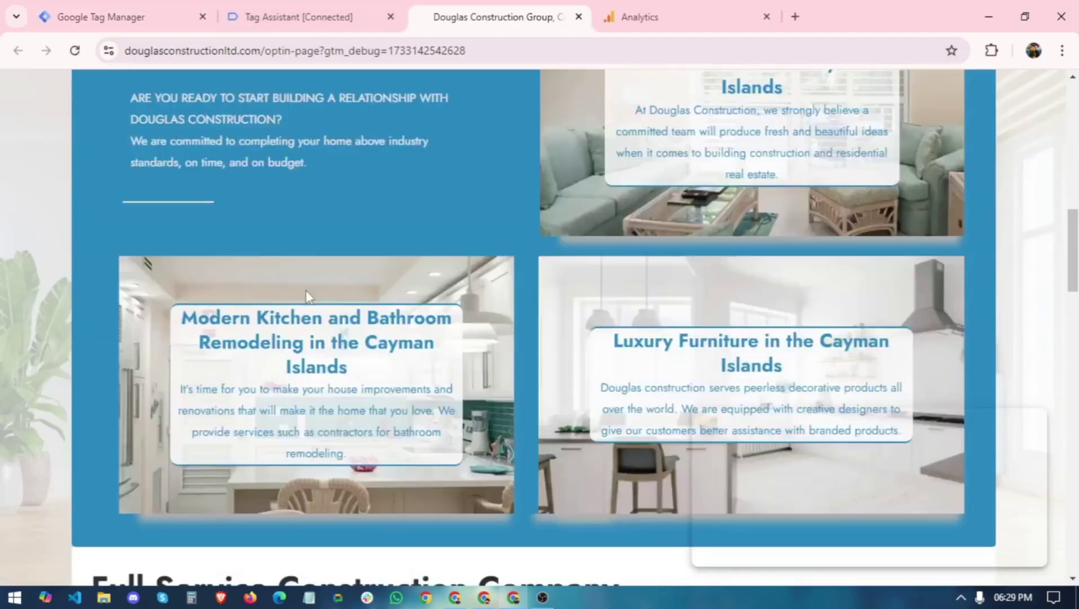
scroll(307, 294, "down", 20)
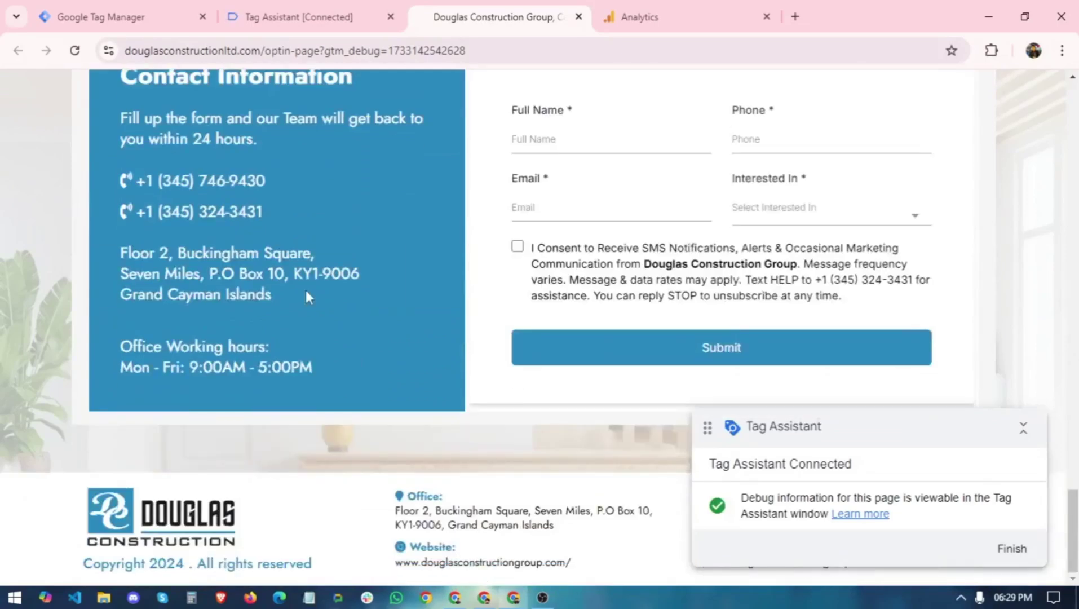
scroll(307, 297, "up", 3)
left_click(573, 304)
left_click(620, 342)
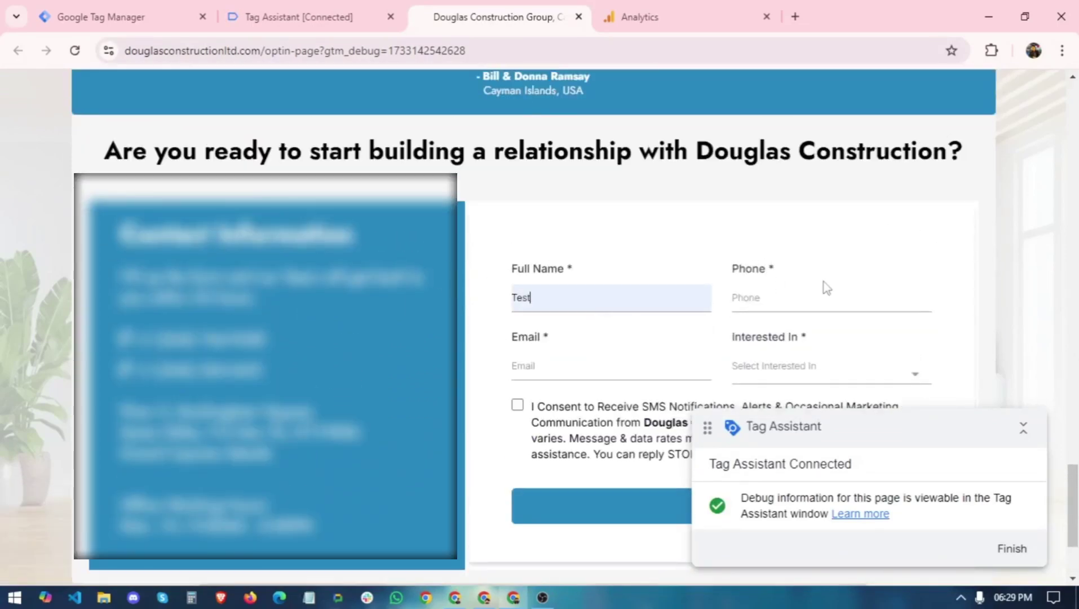
left_click(569, 376)
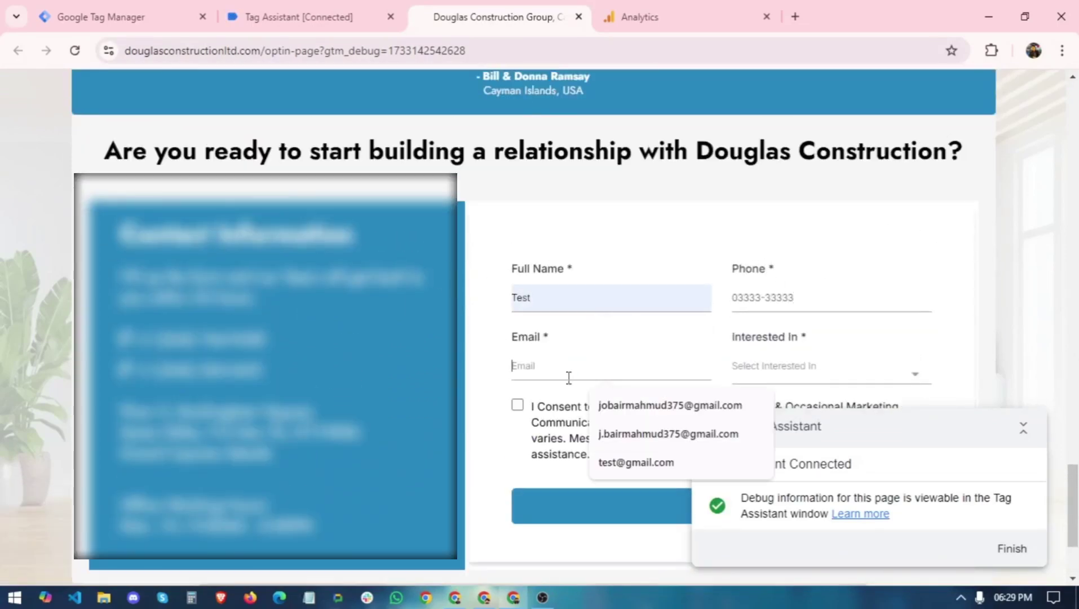
left_click(638, 460)
Step: Tick SMS consent, submit the test lead, and check fired tags in Tag Assistant
scroll(541, 350, "down", 2)
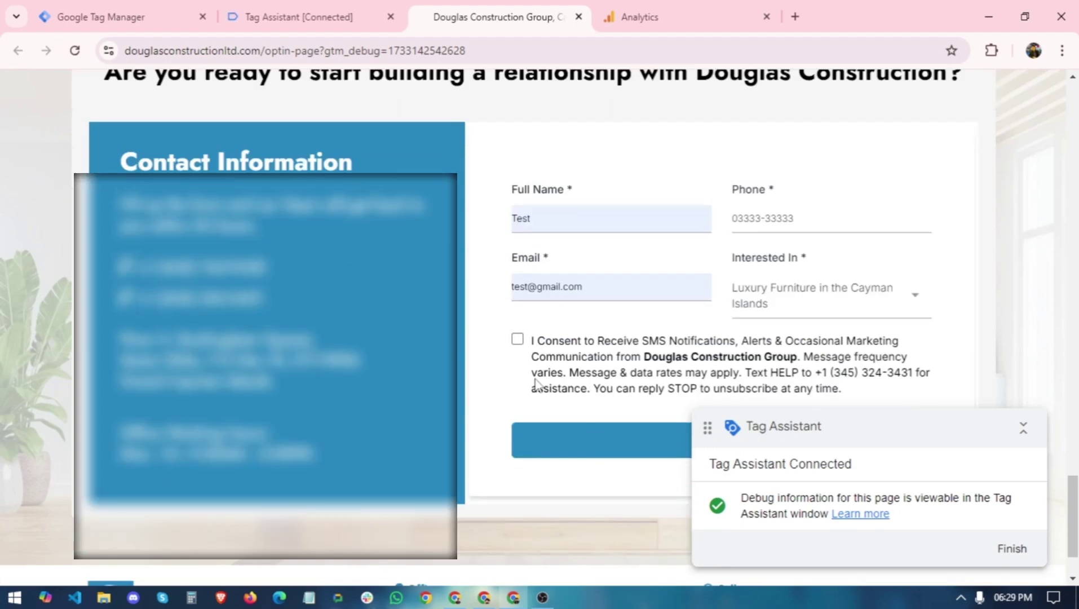
left_click(517, 339)
scroll(525, 345, "down", 2)
left_click(563, 344)
left_click(298, 17)
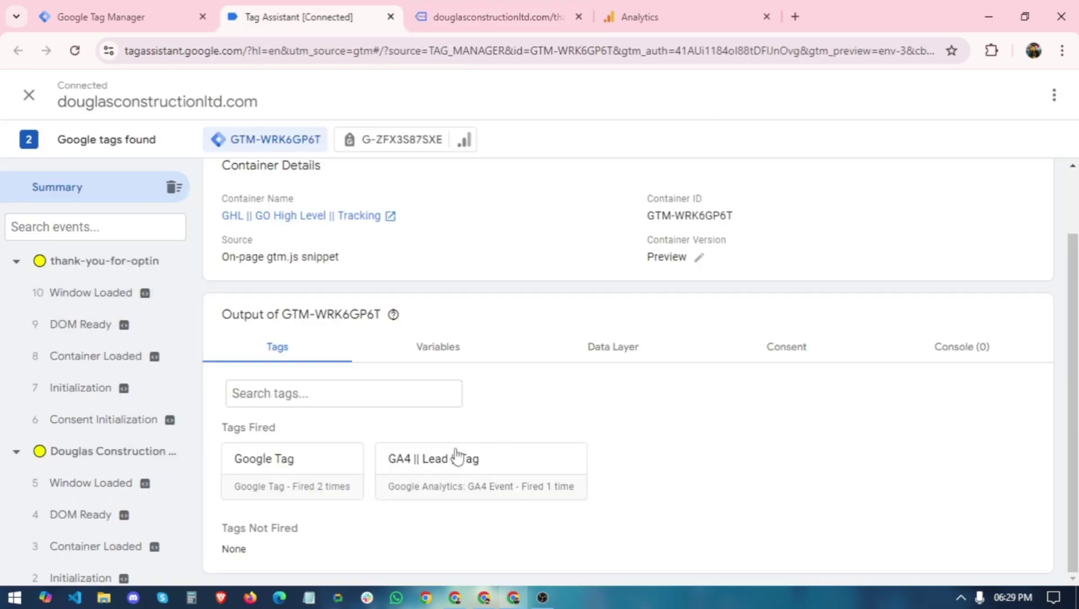
Step: Read the Notion guide's Steps 3–6 through Step 6: Test Your Setup, then return to Tag Manager
key("alt+Tab")
scroll(444, 385, "up", 2)
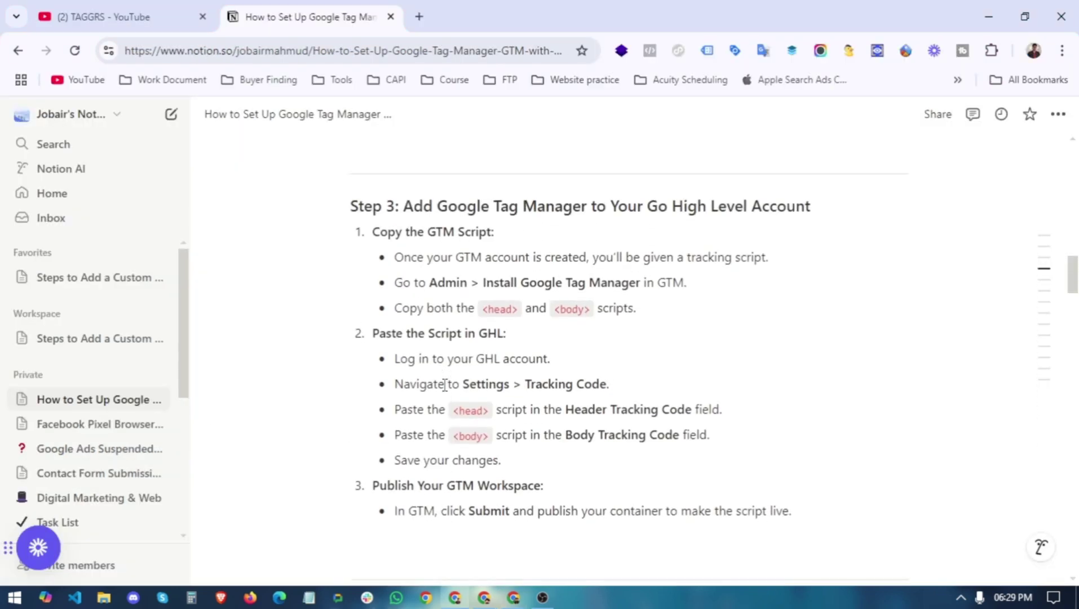
scroll(446, 395, "down", 3)
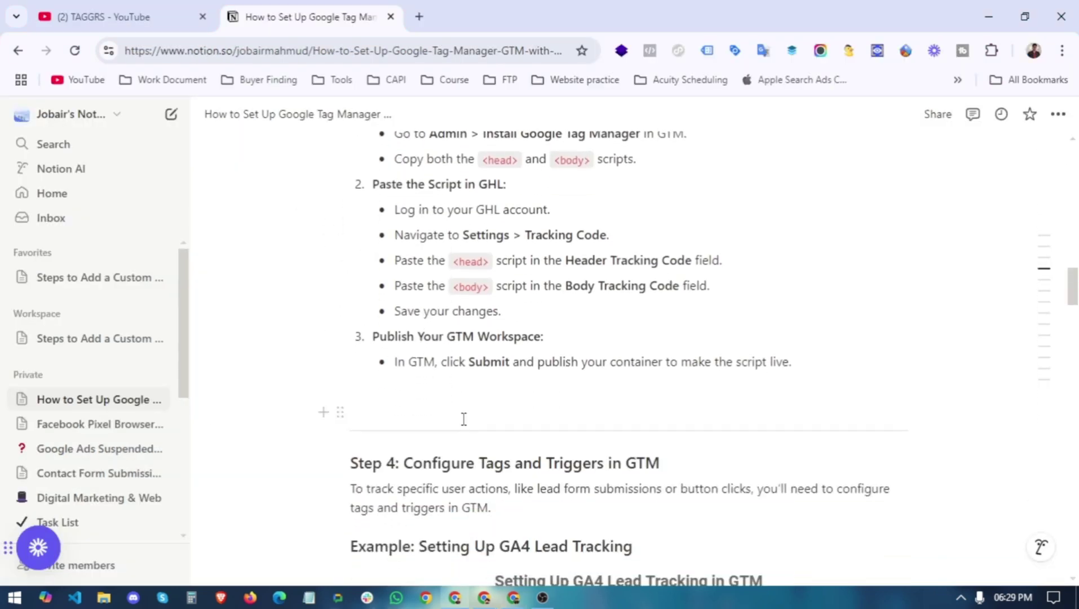
scroll(462, 419, "down", 2)
scroll(464, 420, "down", 2)
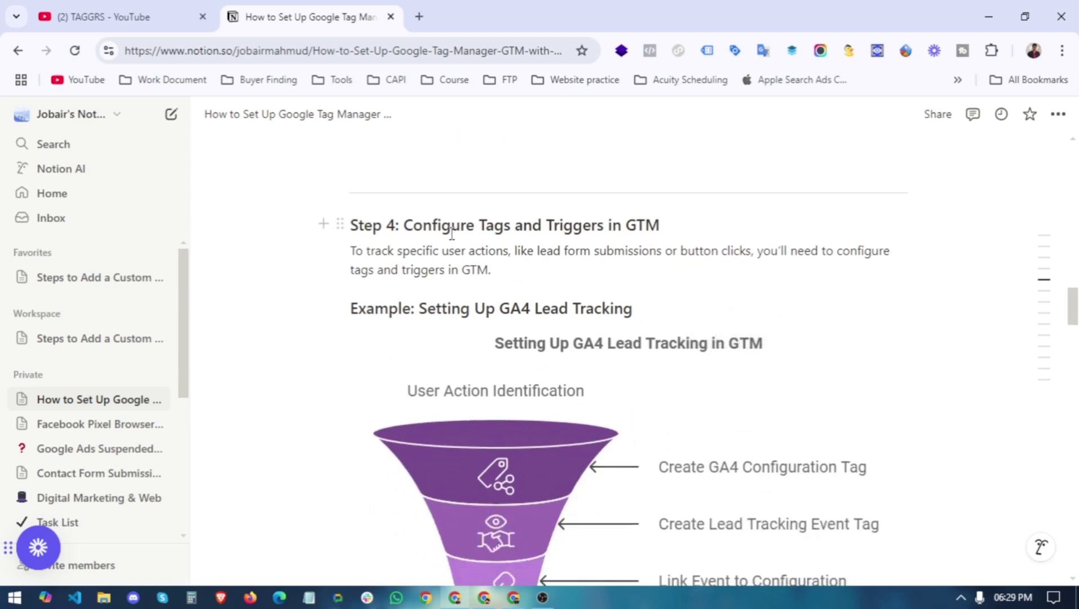
scroll(499, 301, "down", 3)
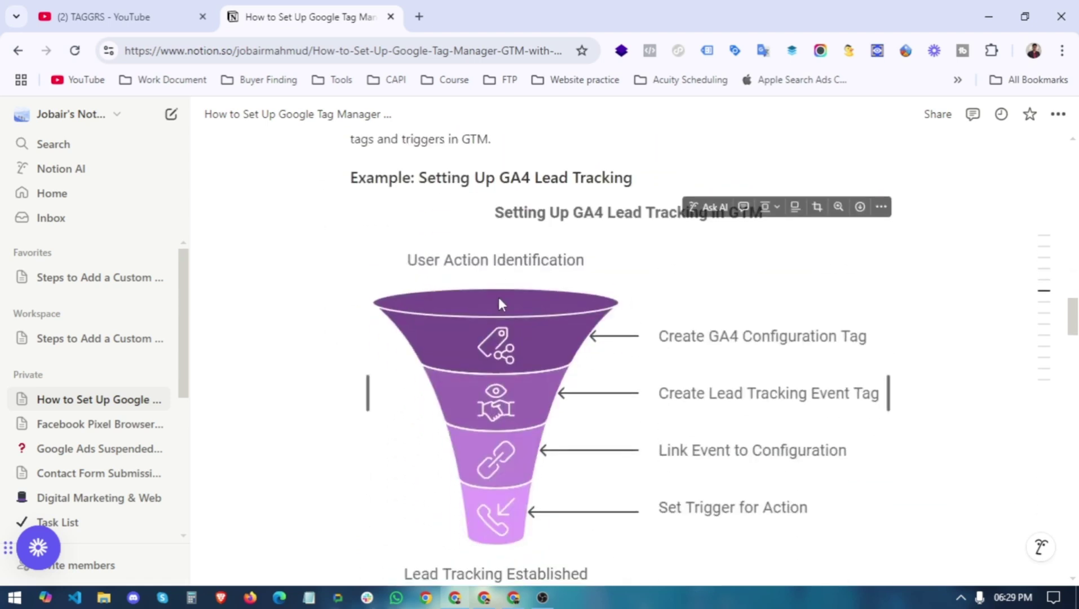
scroll(498, 302, "down", 10)
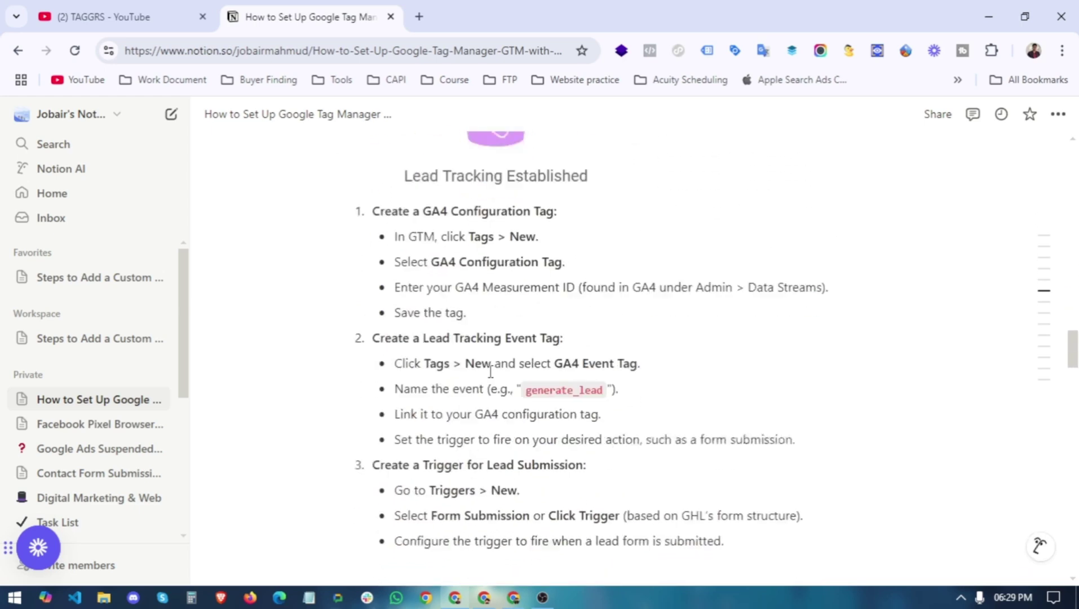
scroll(490, 372, "down", 7)
scroll(490, 373, "up", 4)
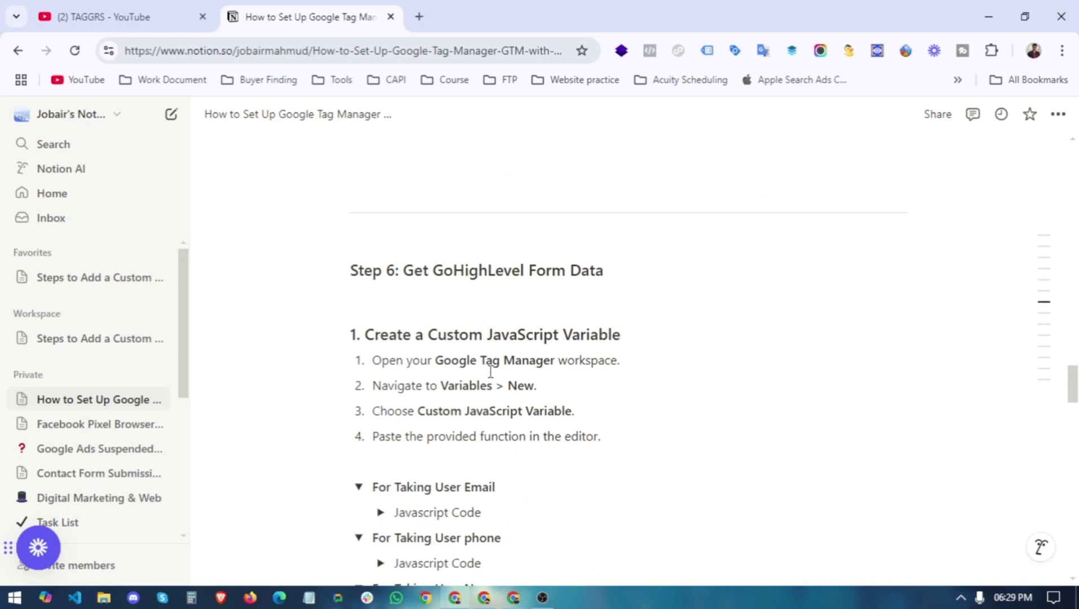
scroll(490, 372, "down", 7)
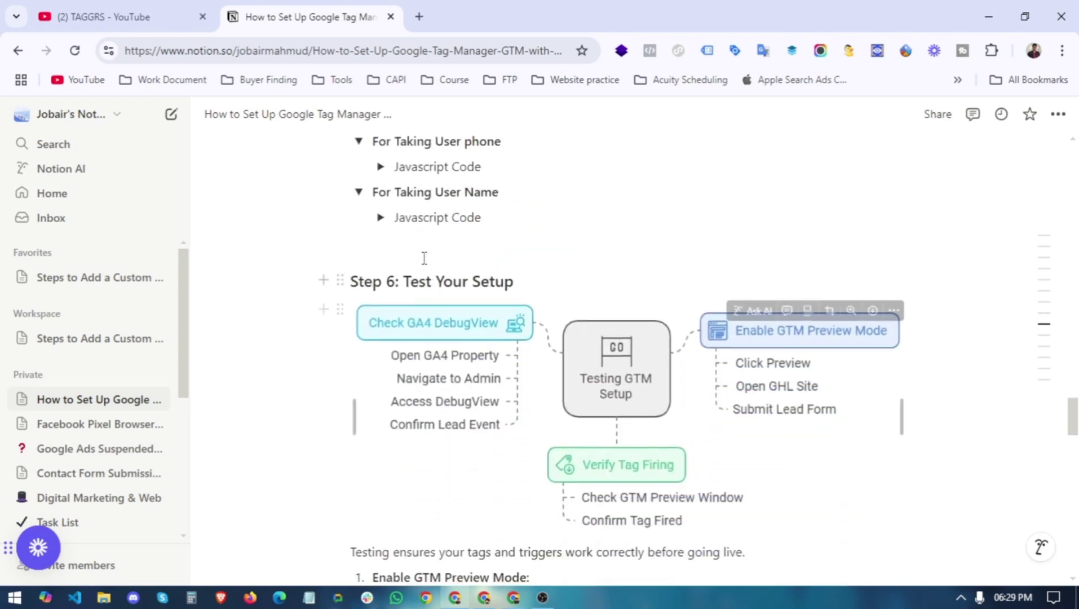
scroll(404, 354, "up", 4)
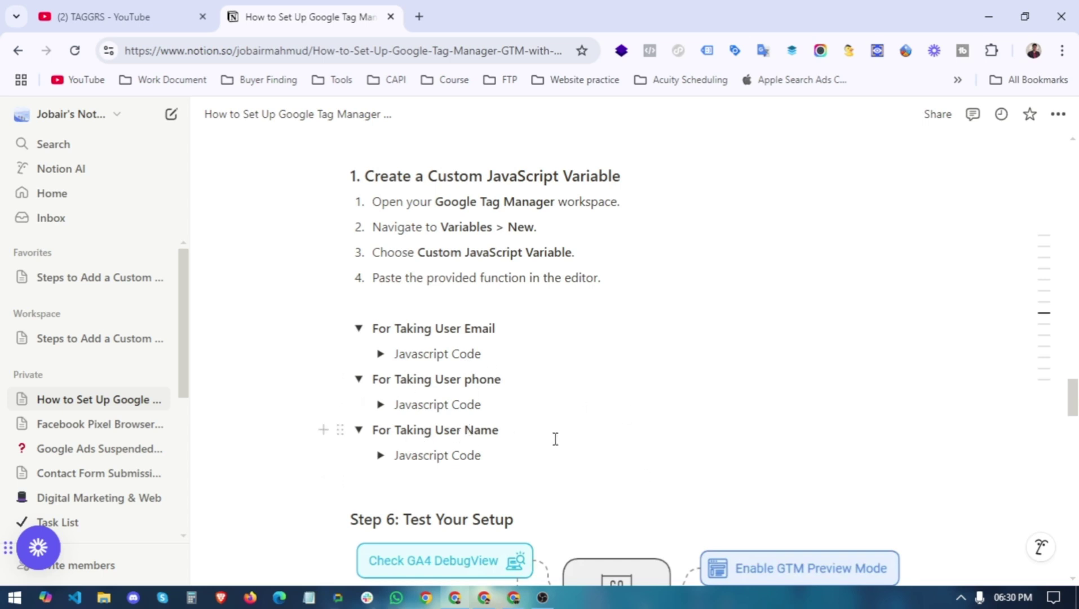
scroll(556, 437, "down", 1)
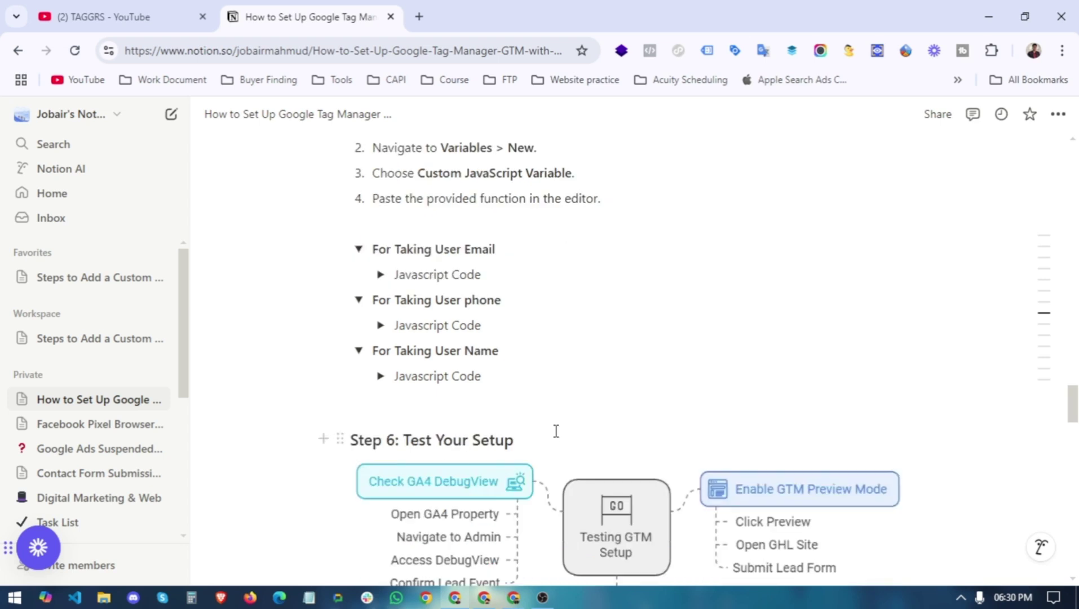
scroll(556, 430, "down", 3)
scroll(564, 405, "up", 3)
scroll(589, 376, "down", 1)
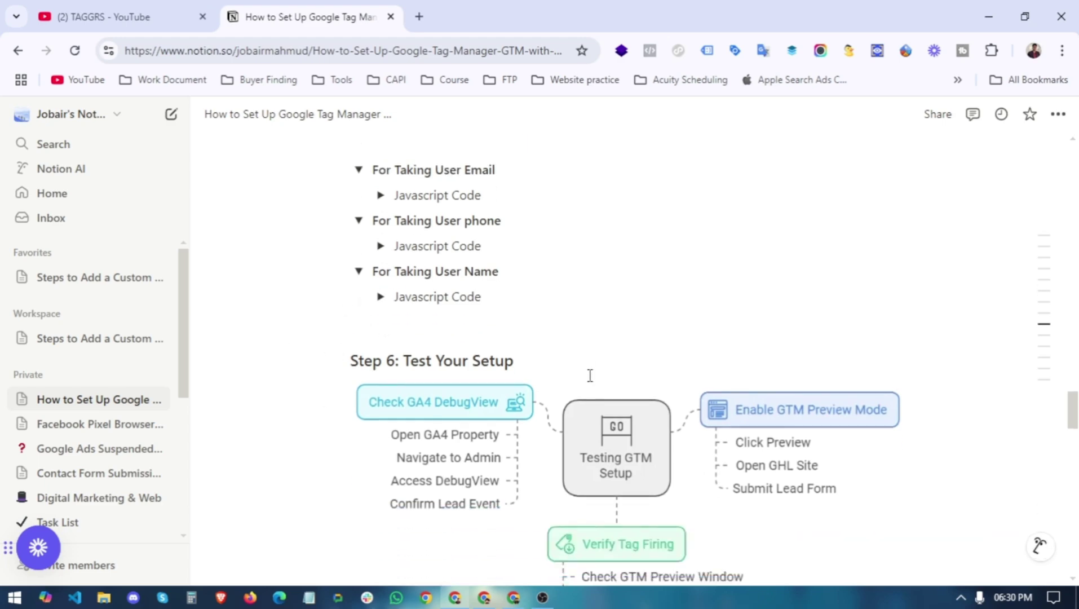
scroll(589, 372, "down", 5)
key("alt+Tab")
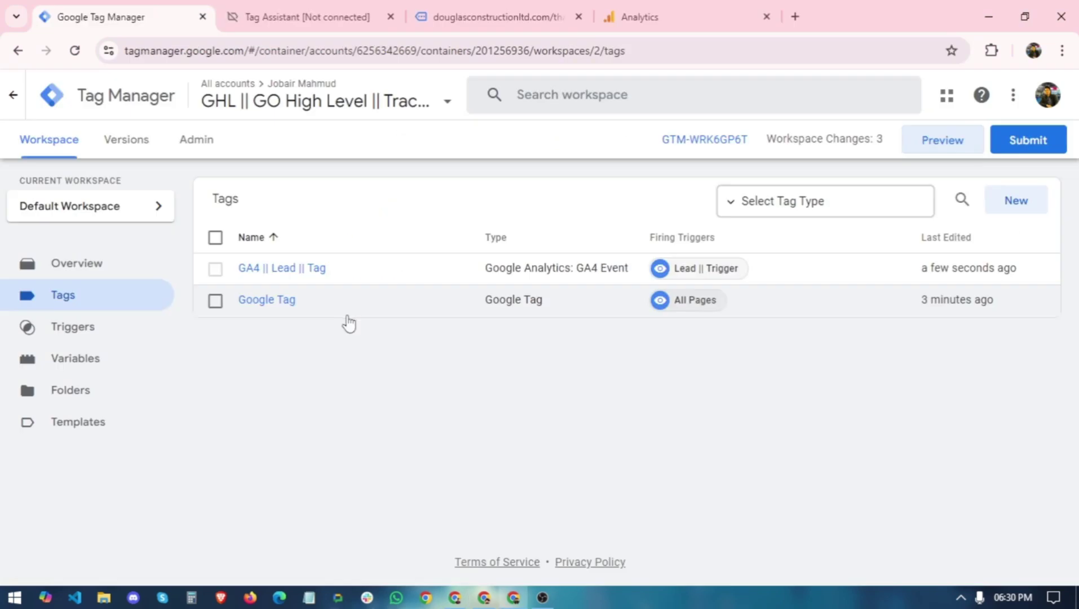
Step: Review fired tags, then submit and publish container Version 2 live
left_click(485, 16)
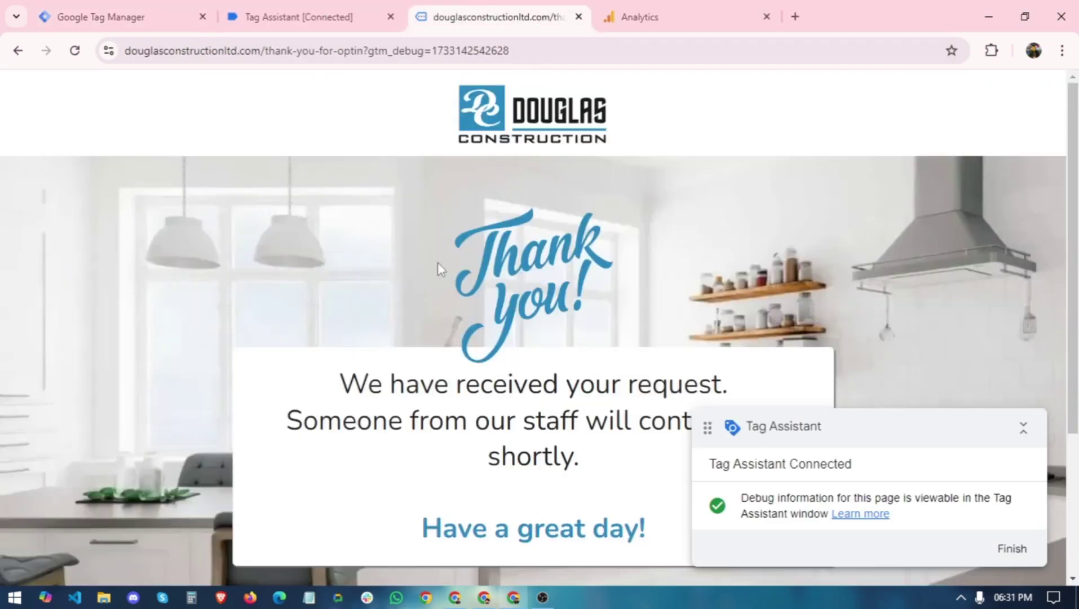
left_click(299, 17)
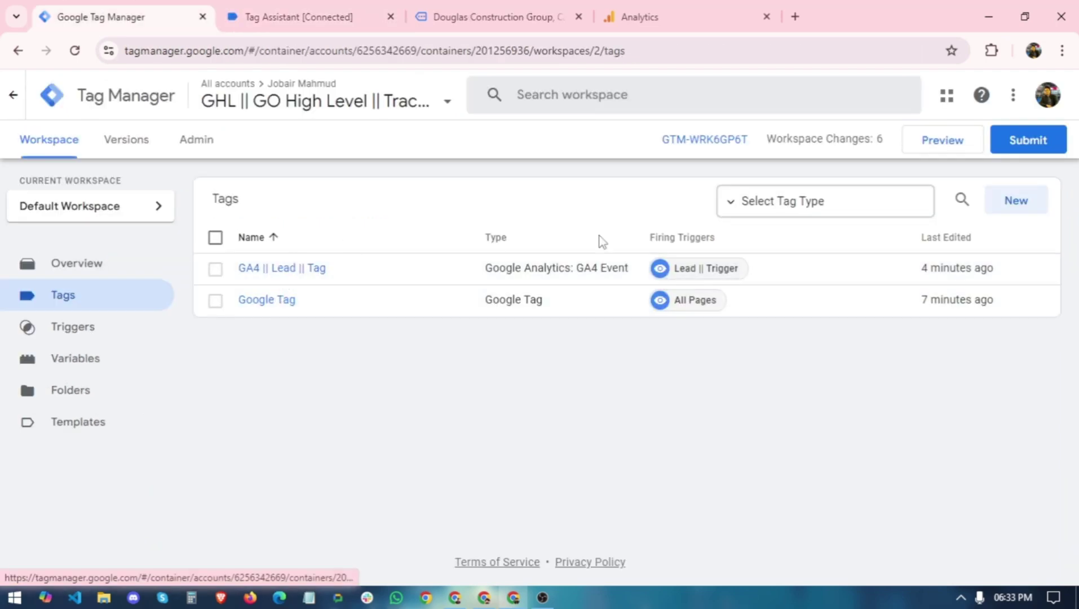
left_click(1029, 139)
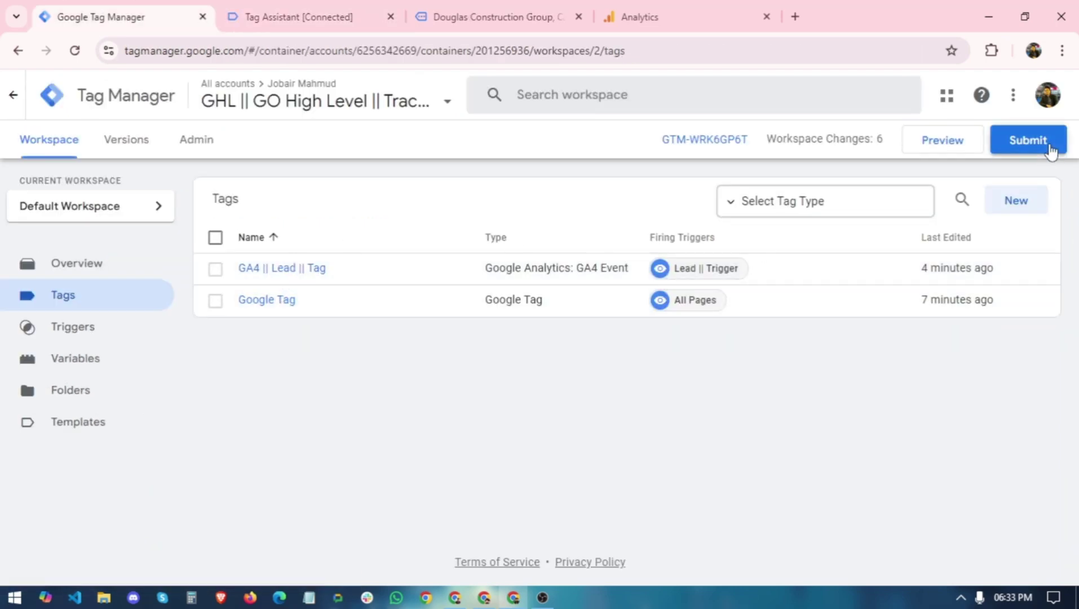
left_click(1021, 95)
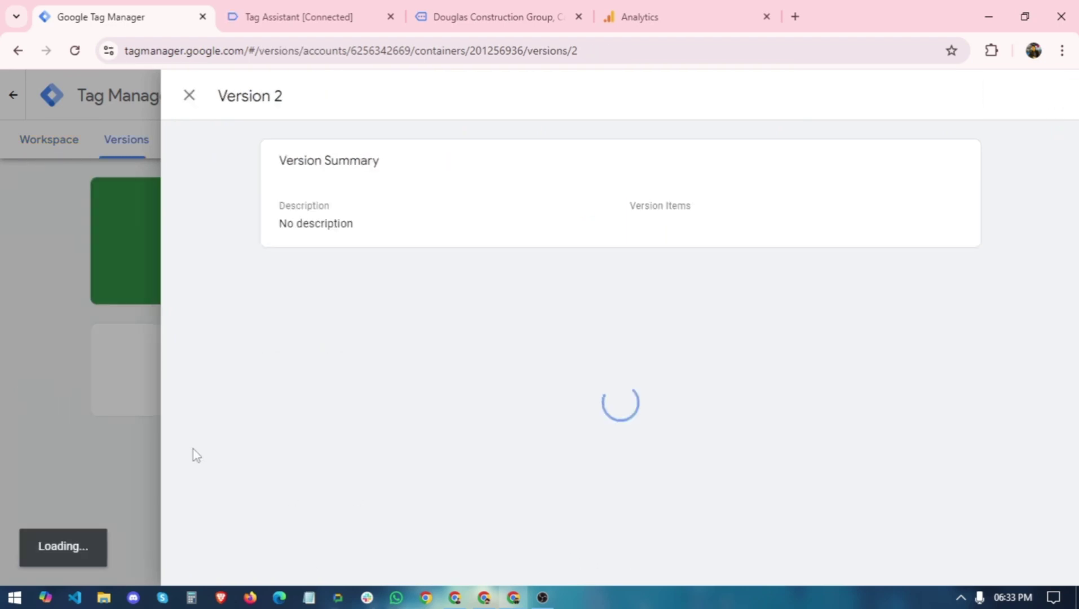
left_click(1, 415)
left_click(41, 149)
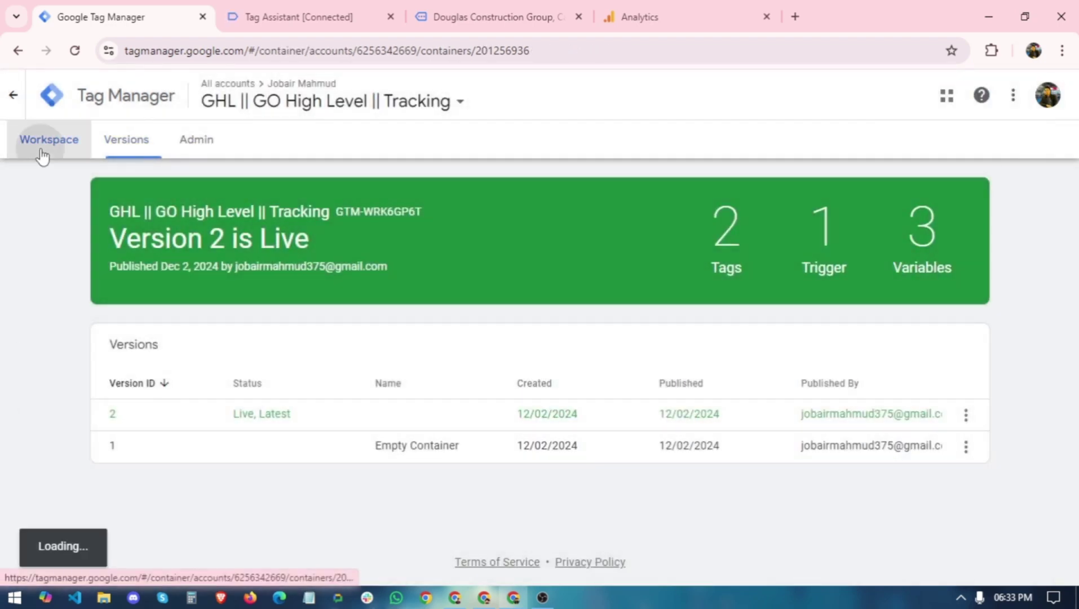
Step: Close the old Tag Assistant session and debug copy of the site
left_click(391, 17)
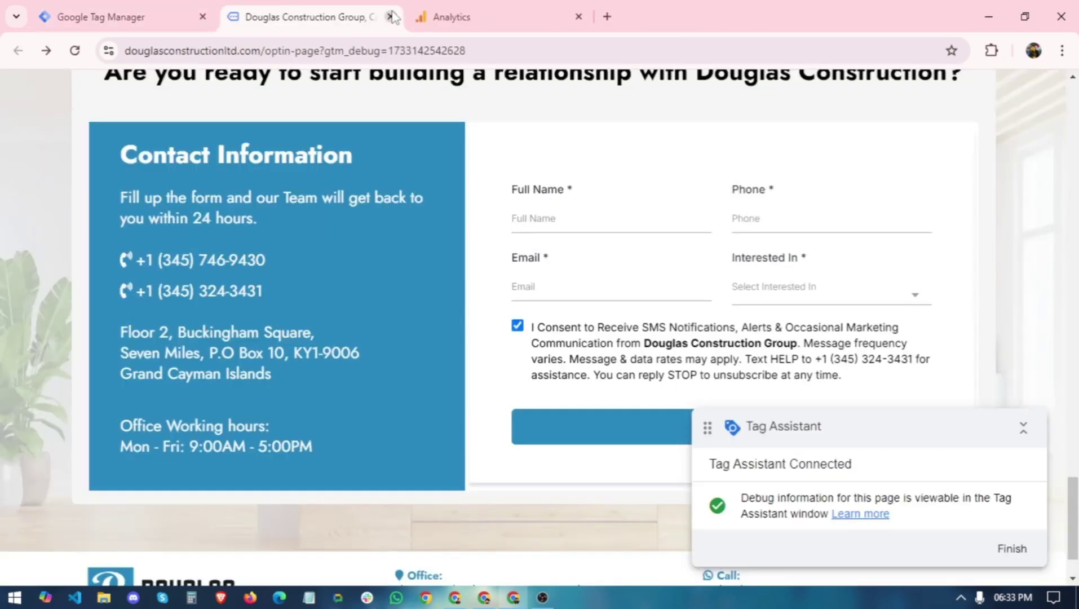
left_click(390, 17)
left_click(104, 17)
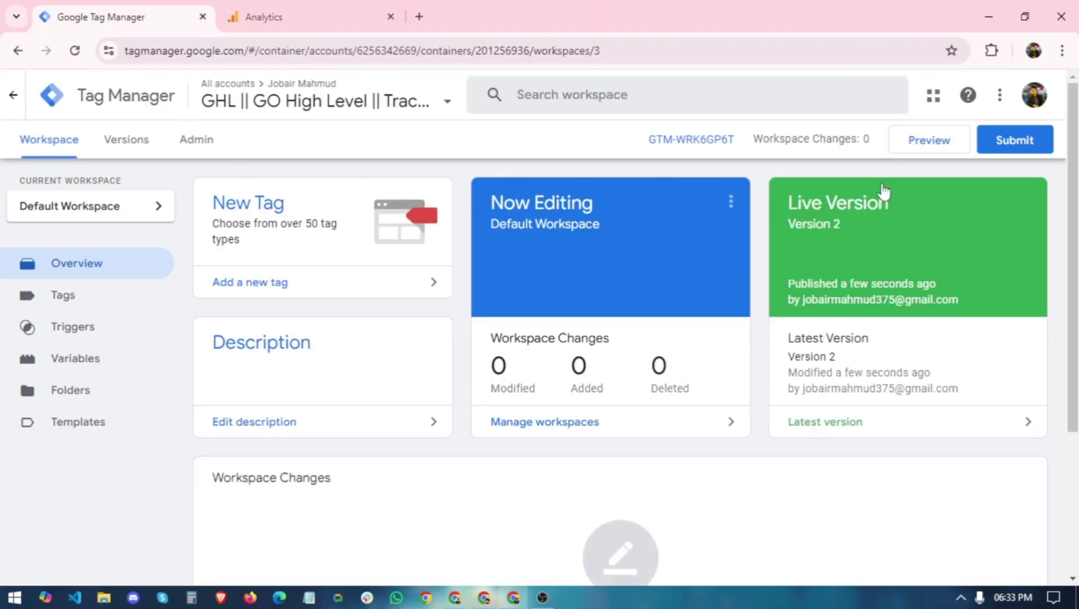
Step: Check Google Analytics' data display settings, then start a new preview of the opt-in page
left_click(308, 17)
scroll(141, 468, "down", 2)
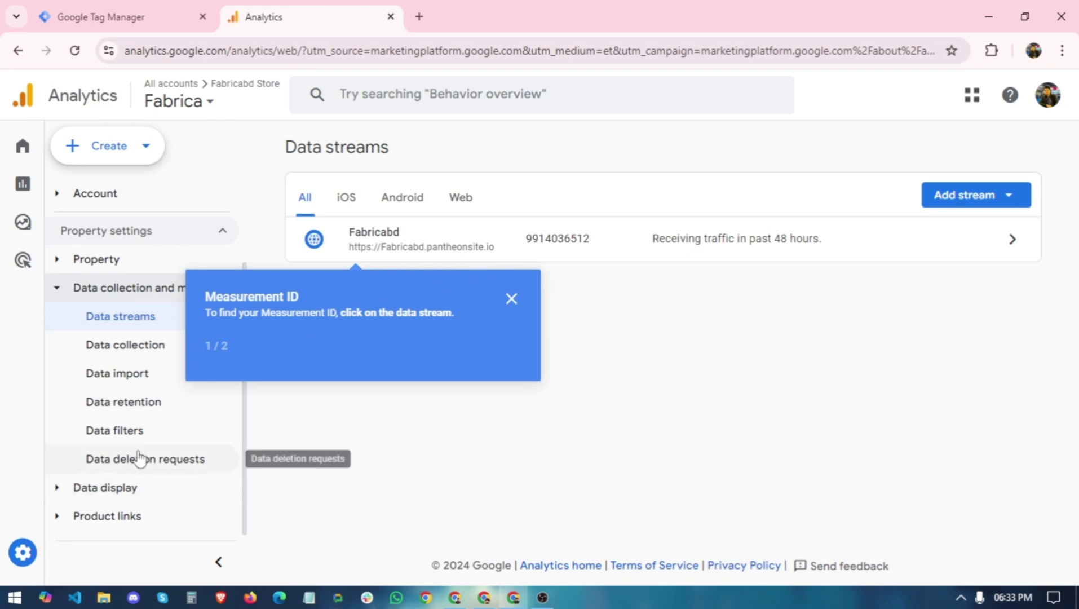
left_click(134, 487)
scroll(146, 468, "down", 5)
left_click(154, 2)
left_click(902, 139)
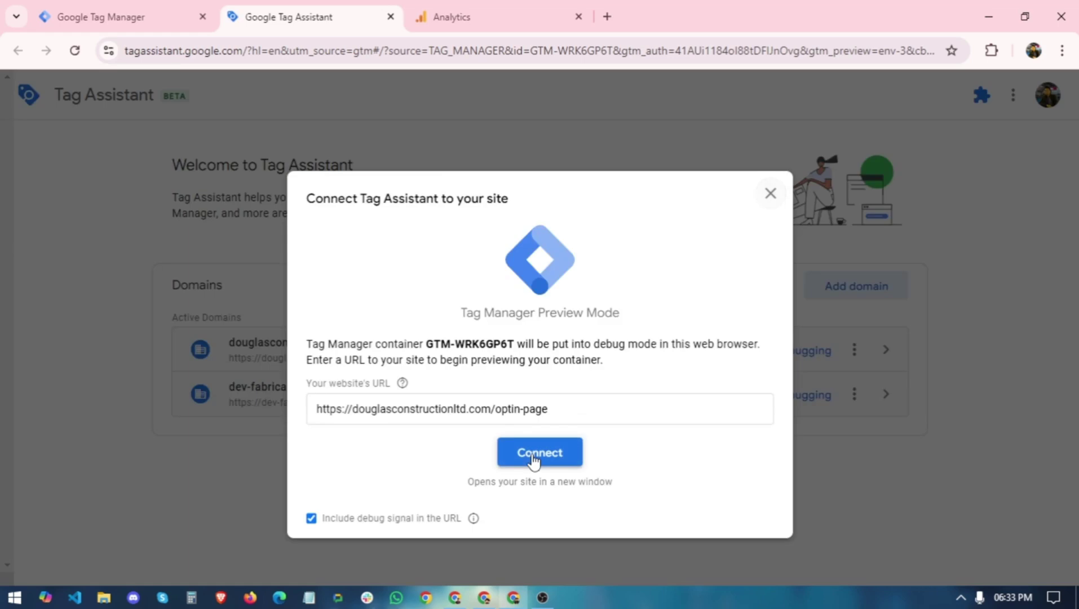
Step: Connect Tag Assistant to the opt-in page and autofill the saved test name
left_click(532, 458)
scroll(540, 440, "down", 5)
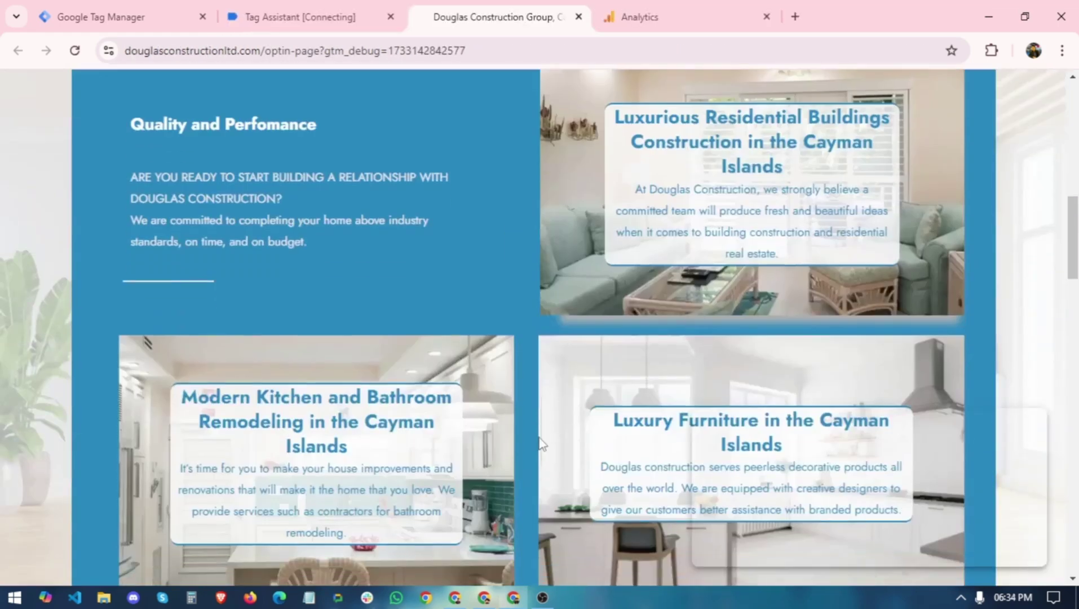
scroll(539, 438, "down", 20)
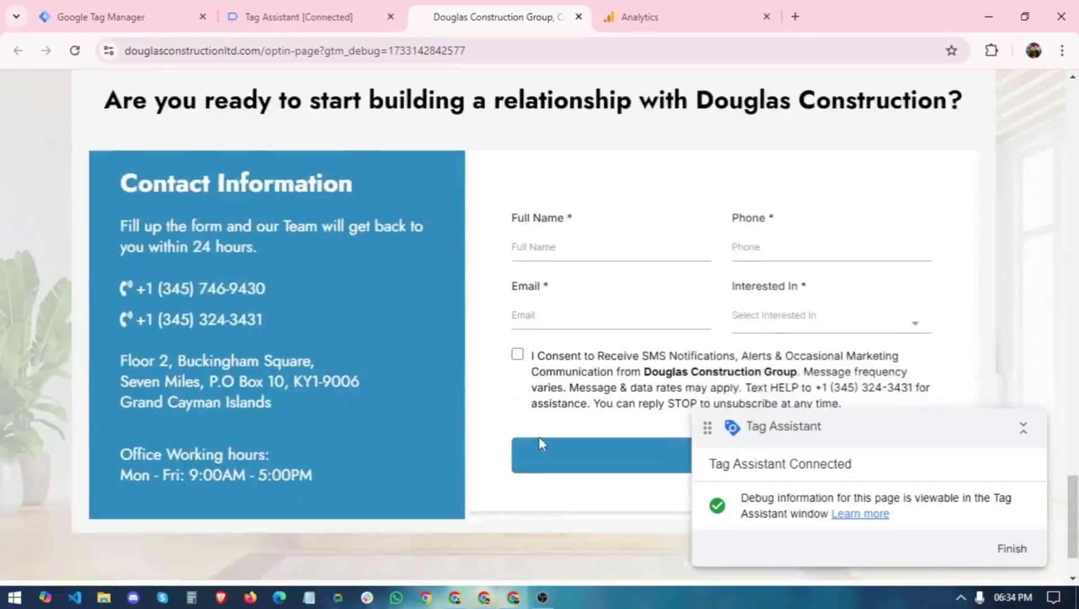
scroll(539, 437, "down", 1)
left_click(549, 214)
left_click(671, 266)
Step: Enter a test phone number and email, then switch to Google Analytics DebugView
left_click(744, 233)
type("4444444444")
left_click(569, 286)
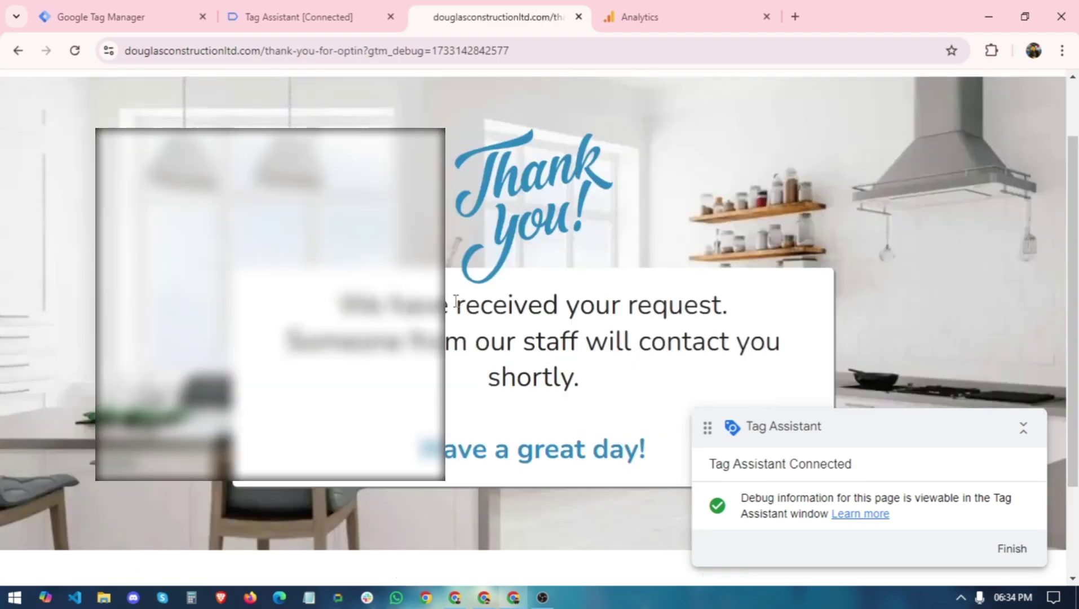
scroll(451, 393, "down", 2)
scroll(457, 409, "up", 3)
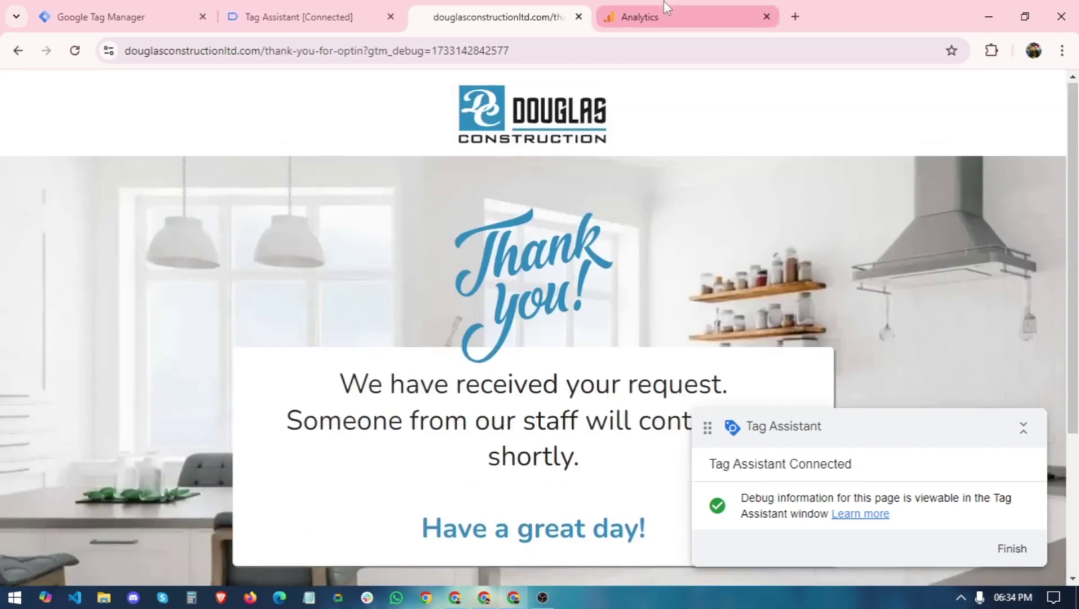
left_click(664, 3)
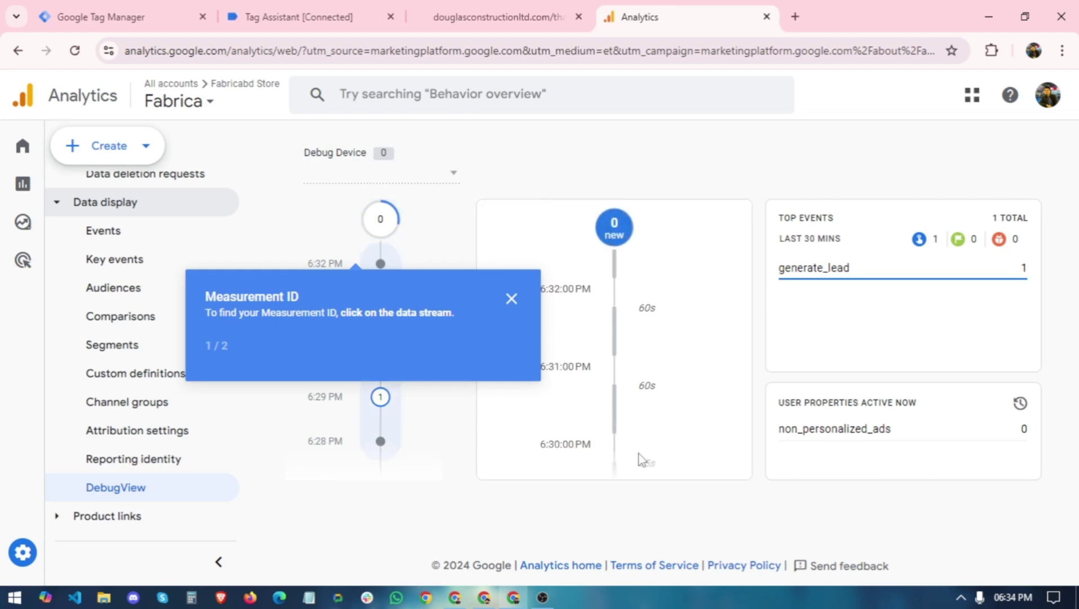
Step: Dismiss the Measurement ID popup and inspect the generate_lead event in DebugView
scroll(642, 434, "down", 3)
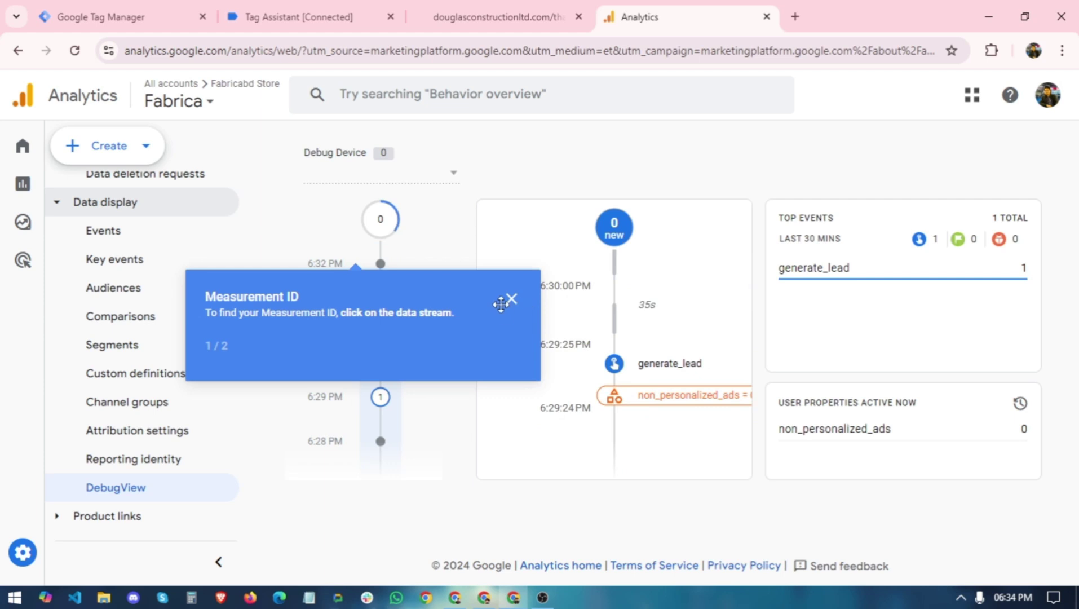
left_click(511, 299)
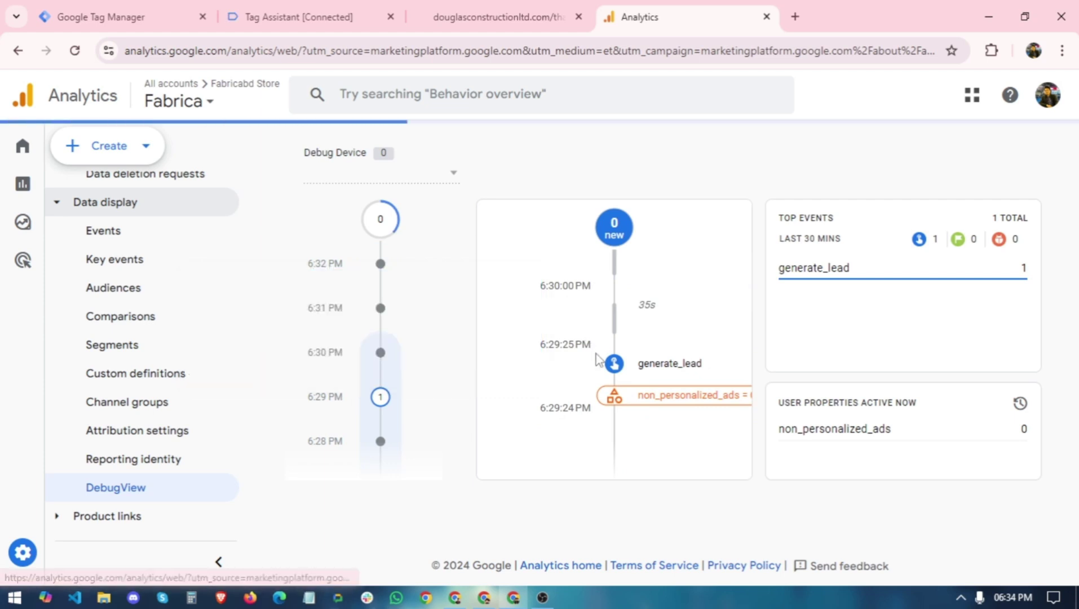
left_click(663, 371)
left_click(727, 225)
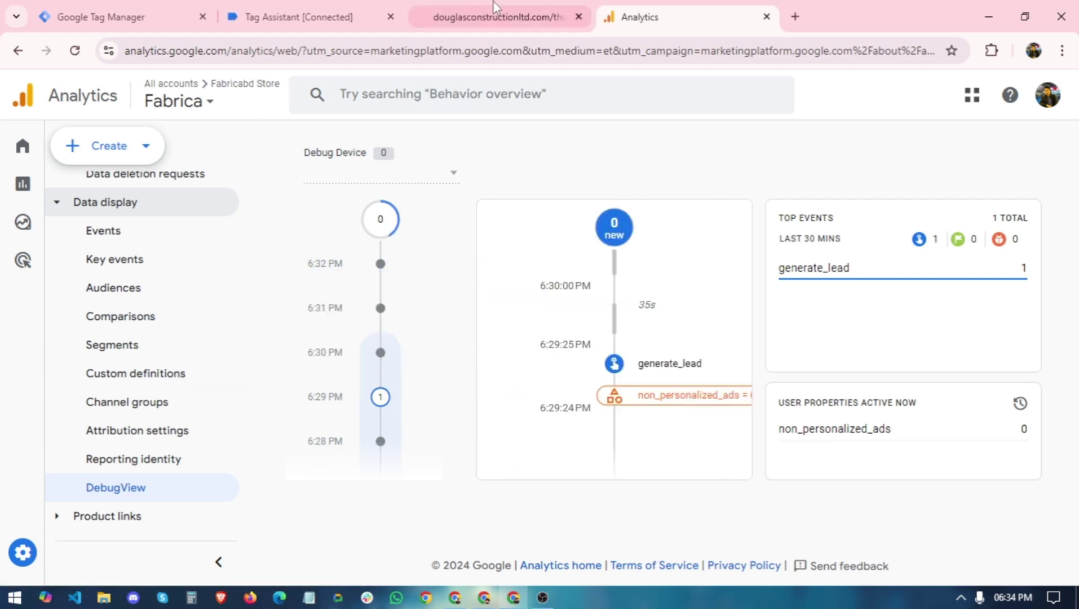
Step: In Tag Assistant, inspect the thank-you page's DOM Ready and Window Loaded events
left_click(494, 17)
left_click(299, 17)
left_click(109, 334)
left_click(91, 292)
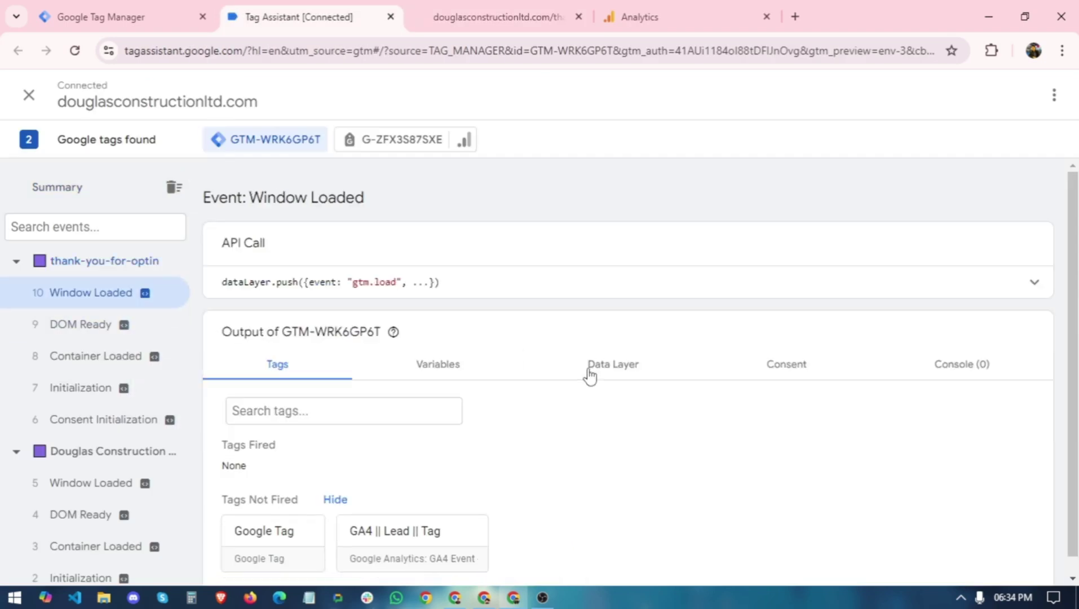
Step: Review the data layer and captured user variables at Window Loaded
left_click(589, 372)
left_click(458, 373)
scroll(458, 375, "down", 1)
scroll(458, 375, "down", 2)
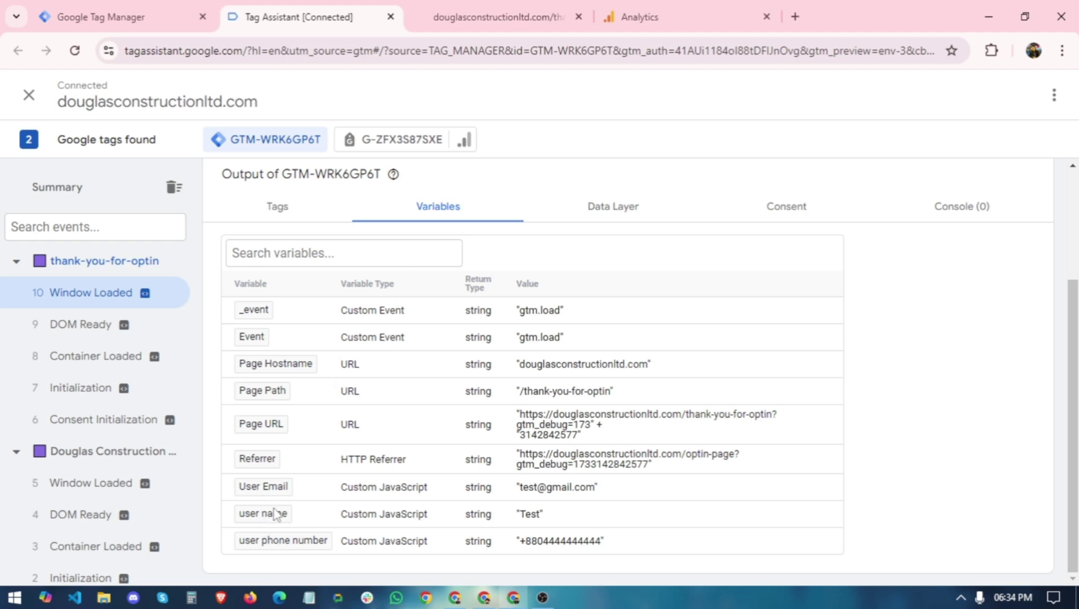
Step: Look over the website's thank-you page
left_click(473, 12)
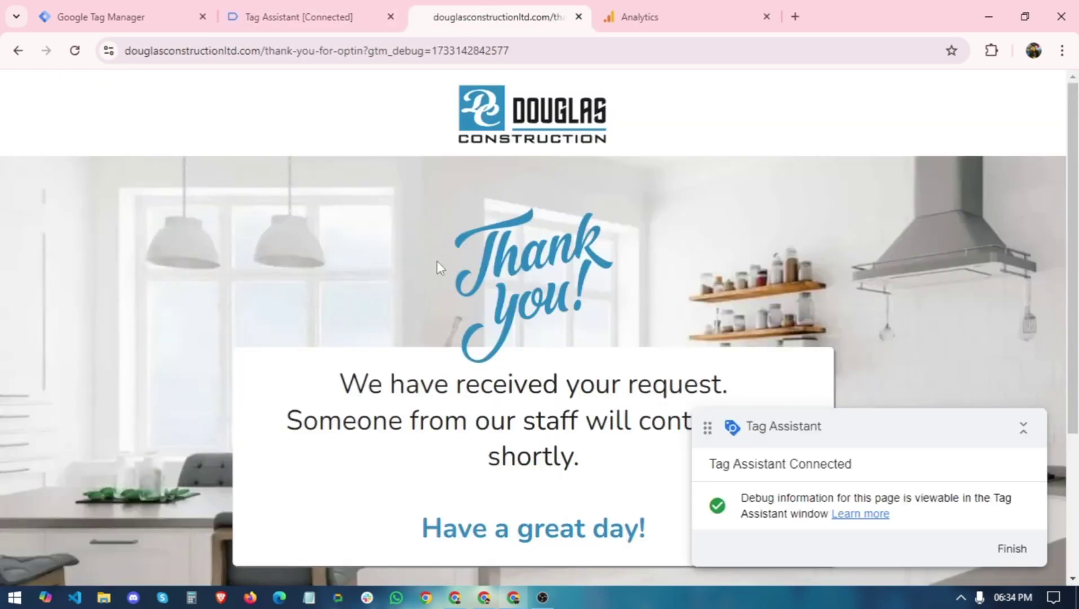
scroll(456, 248, "down", 3)
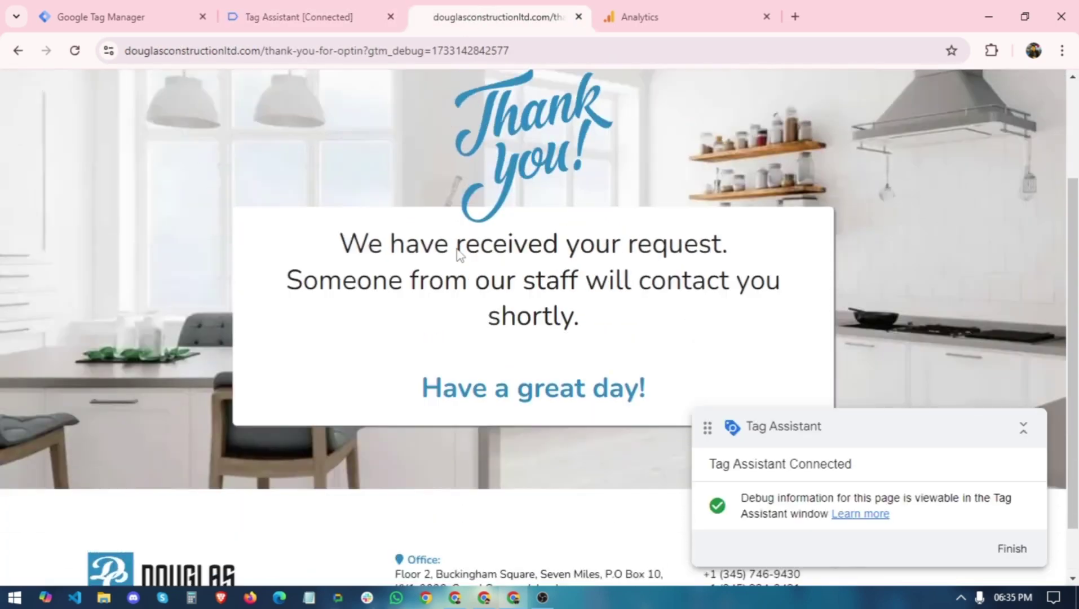
scroll(456, 248, "up", 3)
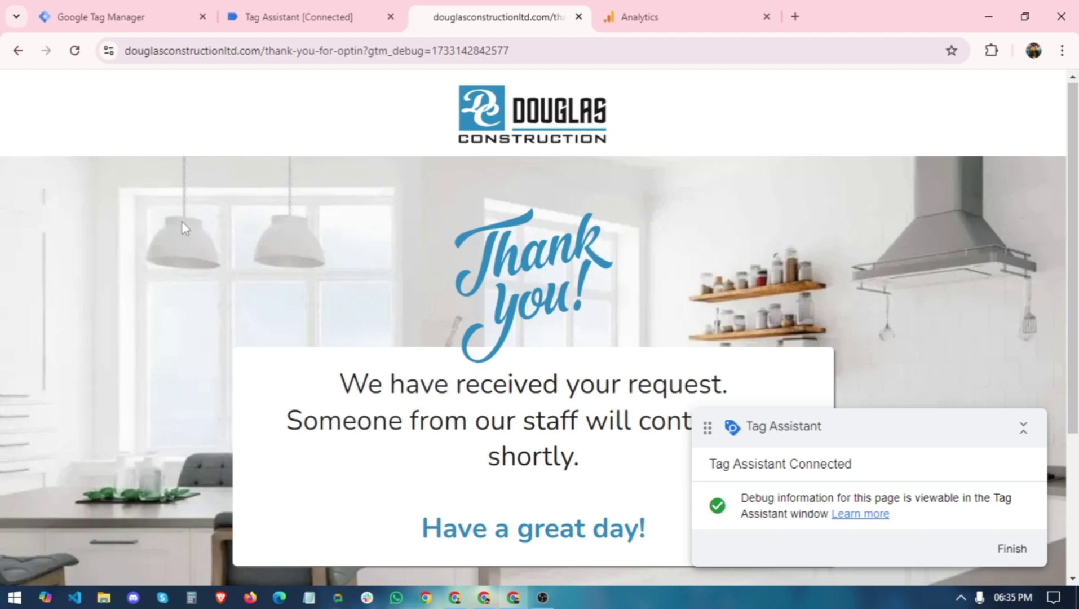
scroll(181, 222, "down", 3)
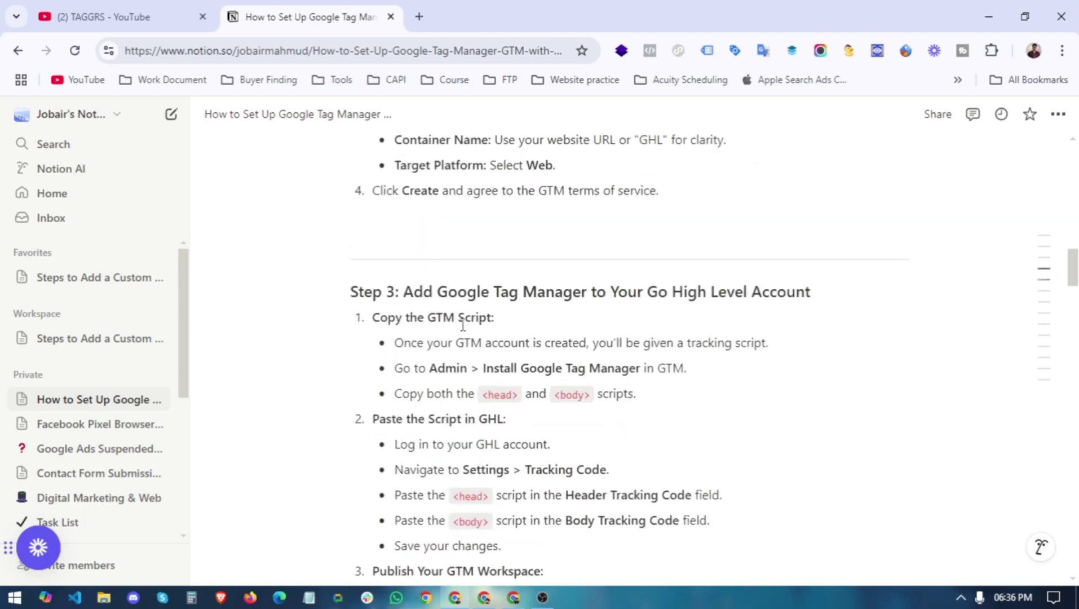
scroll(462, 325, "up", 10)
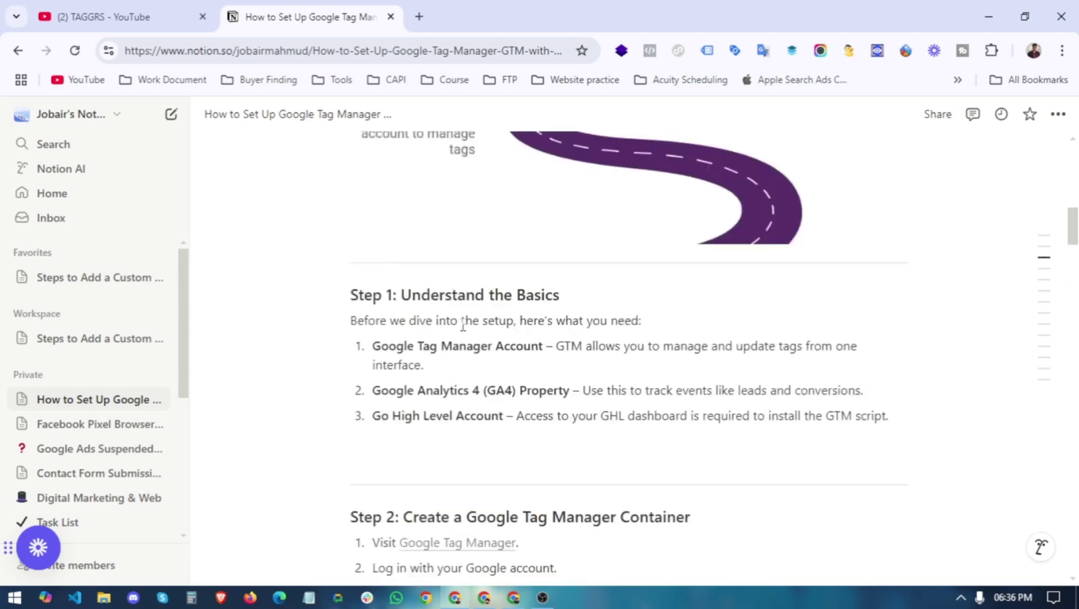
scroll(463, 325, "up", 10)
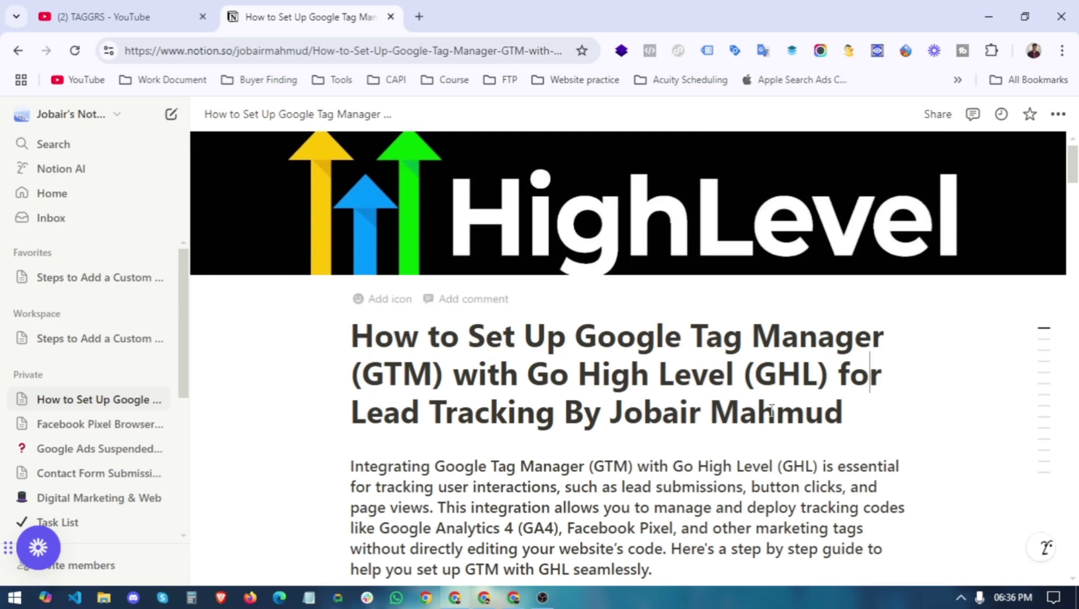
scroll(771, 410, "down", 15)
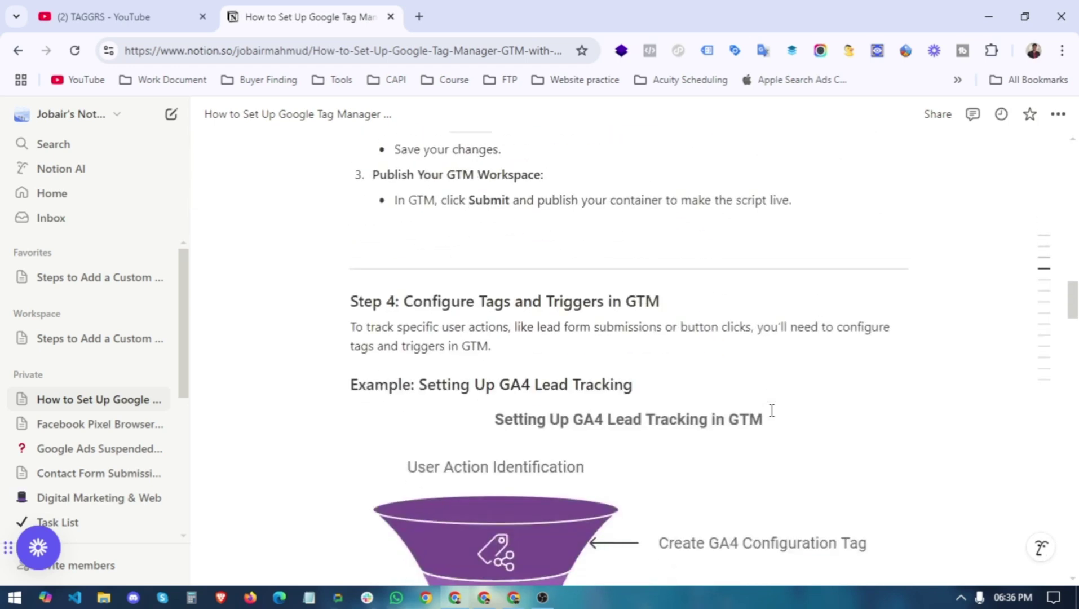
scroll(772, 409, "down", 15)
scroll(772, 410, "down", 4)
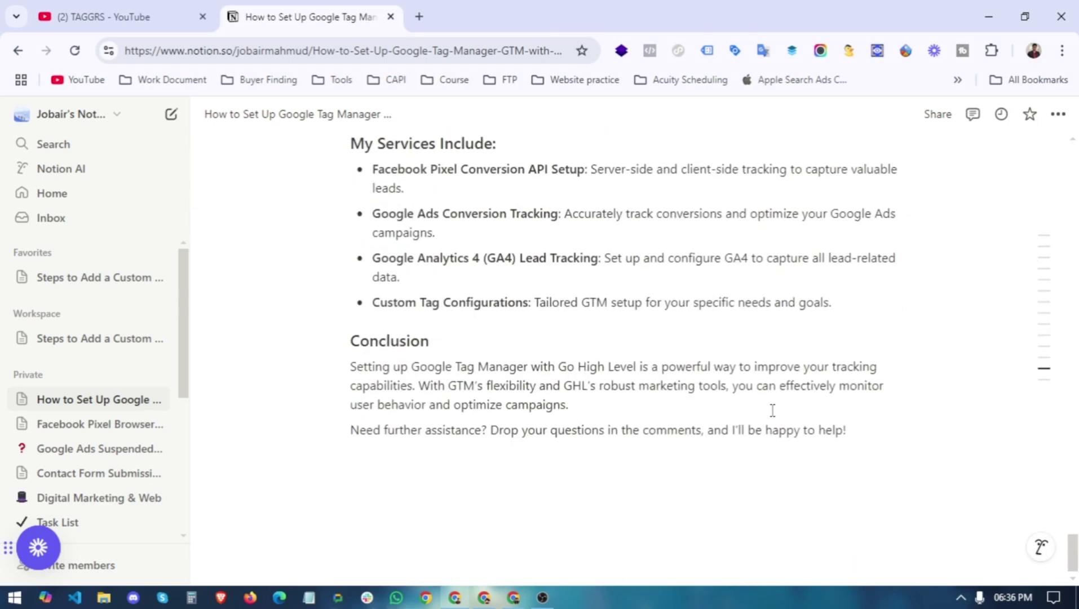
scroll(772, 410, "up", 3)
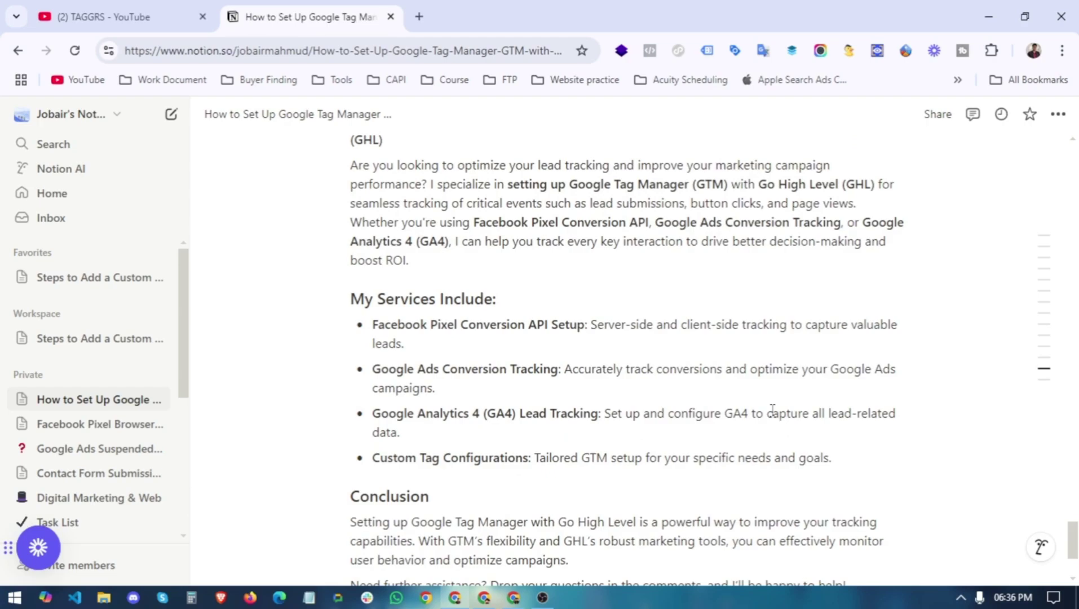